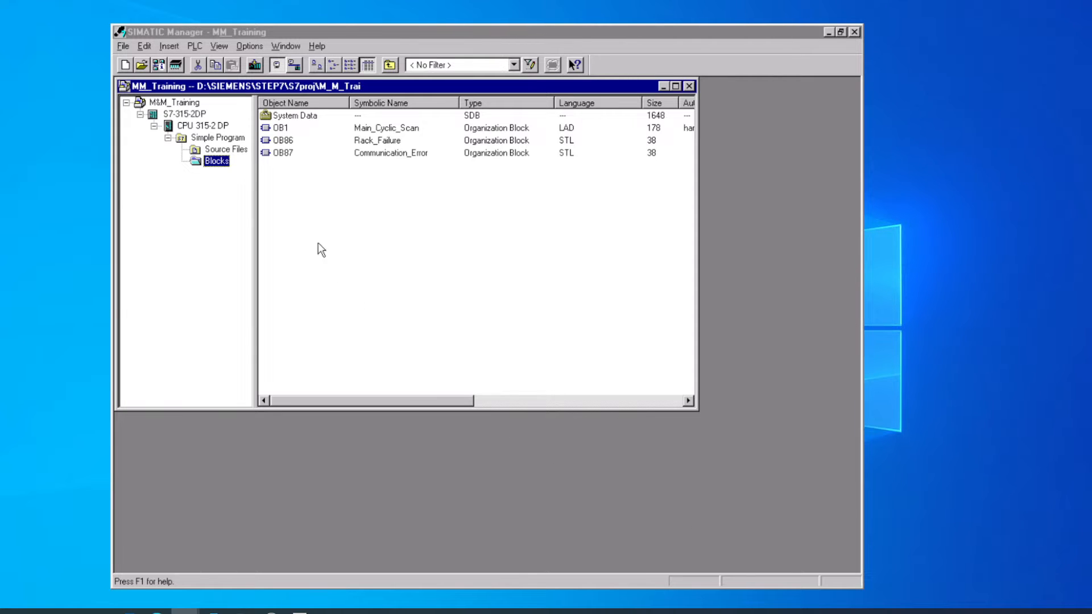
# Open the hardware configuration of station S7-315-2DP in a maximized window, with the rack area enlarged to show all slots
pyautogui.click(187, 115)
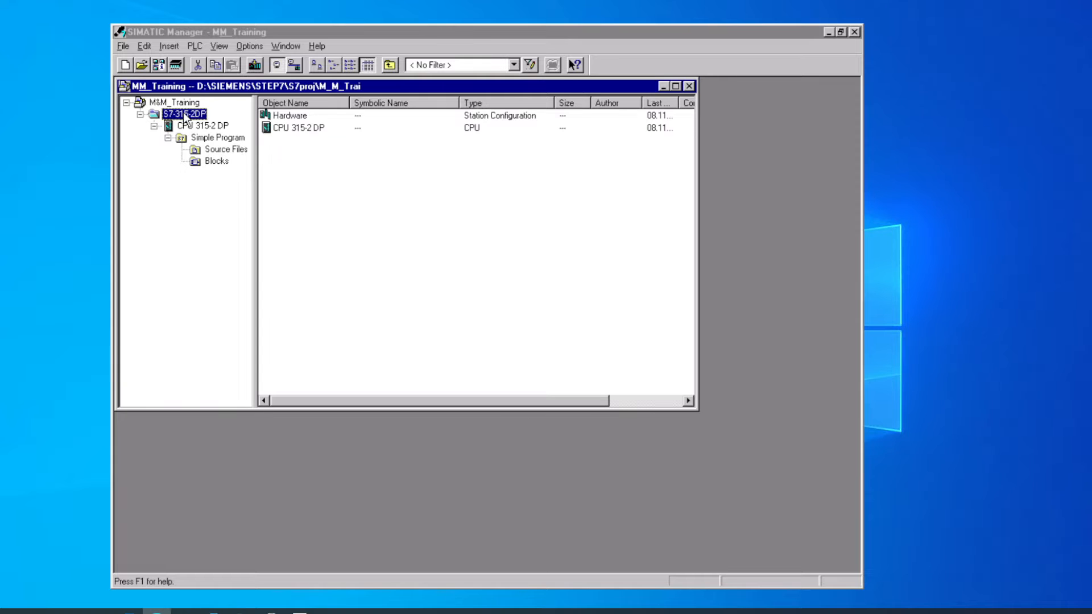
pyautogui.click(290, 116)
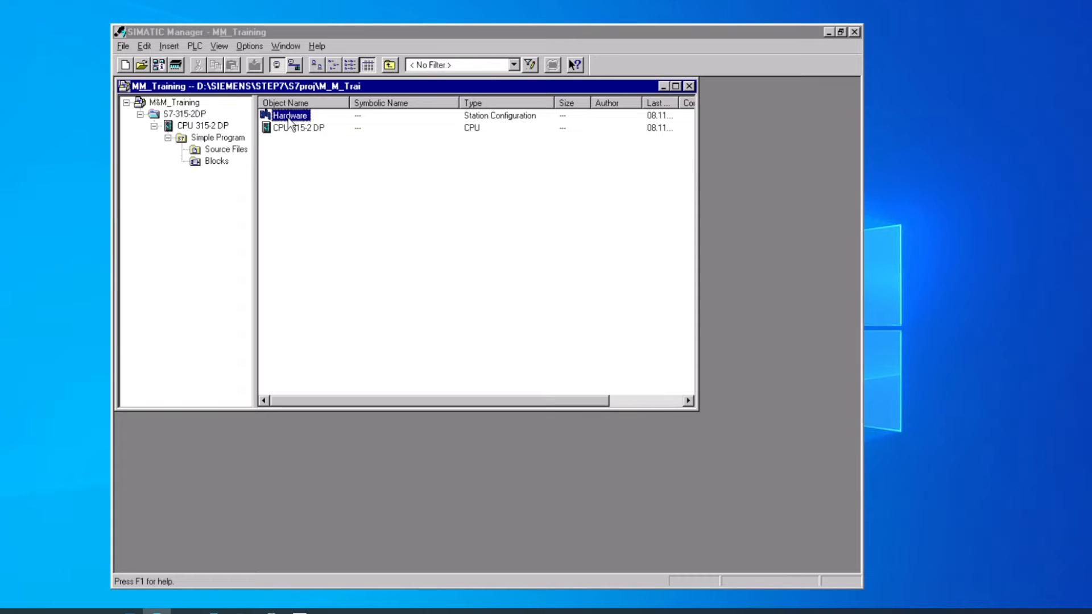
pyautogui.rightClick(290, 119)
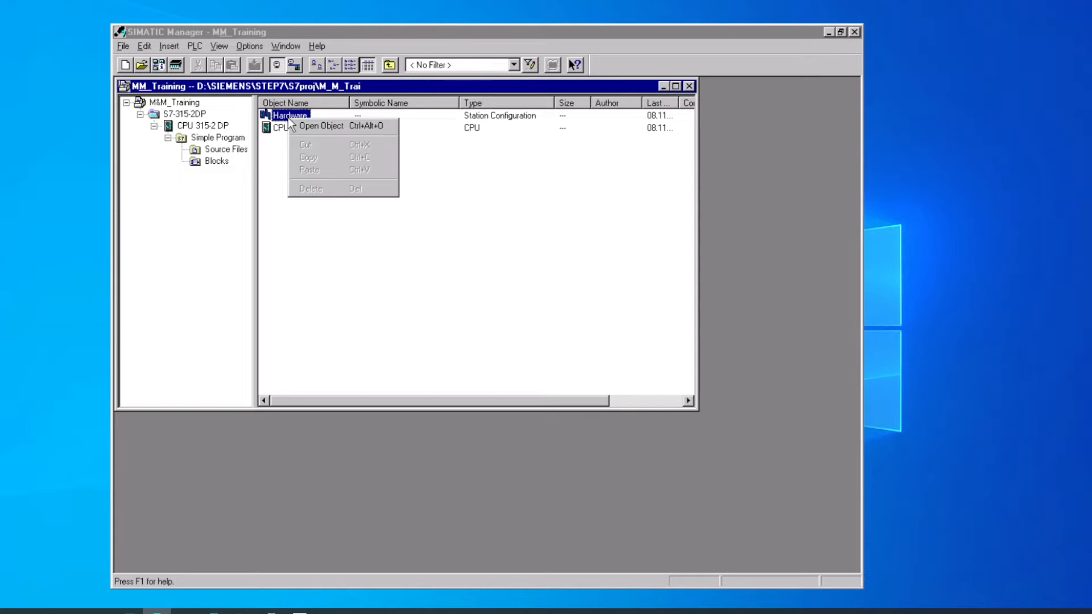
pyautogui.click(320, 126)
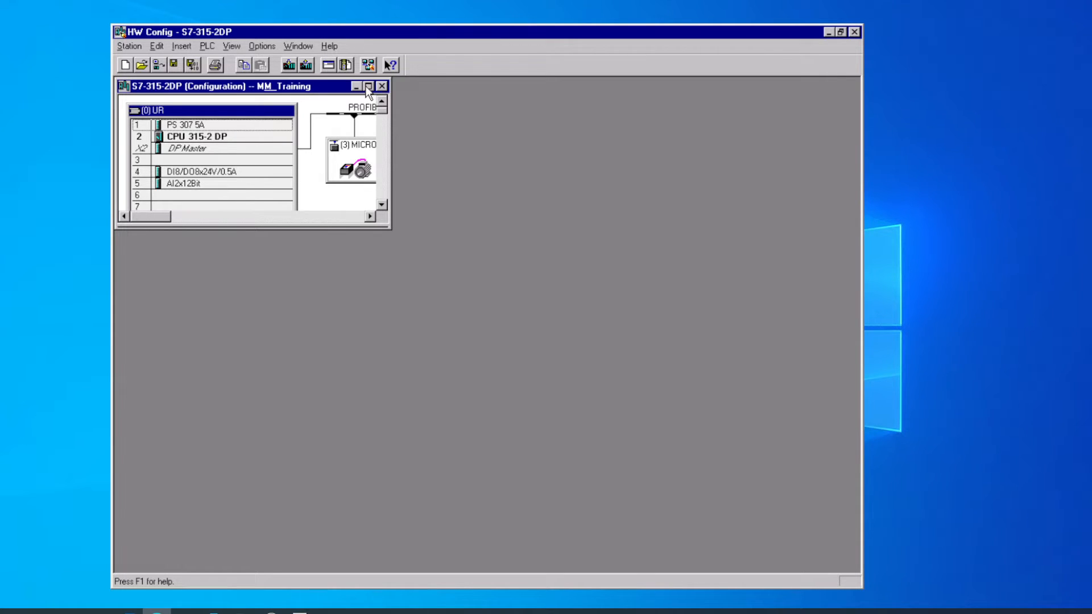
pyautogui.click(368, 86)
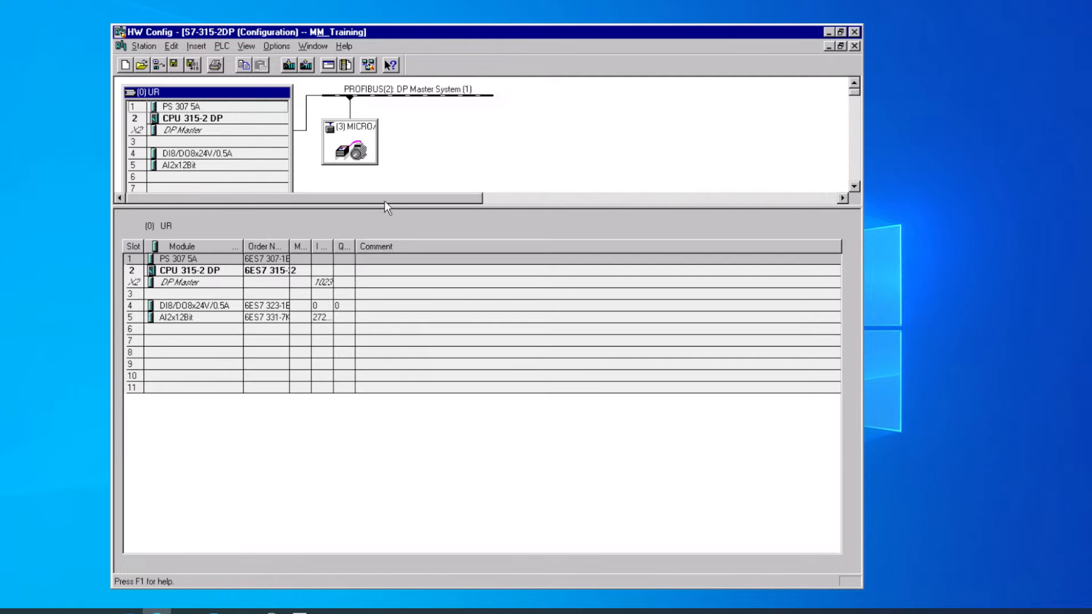
pyautogui.moveTo(388, 207); pyautogui.dragTo(411, 334)
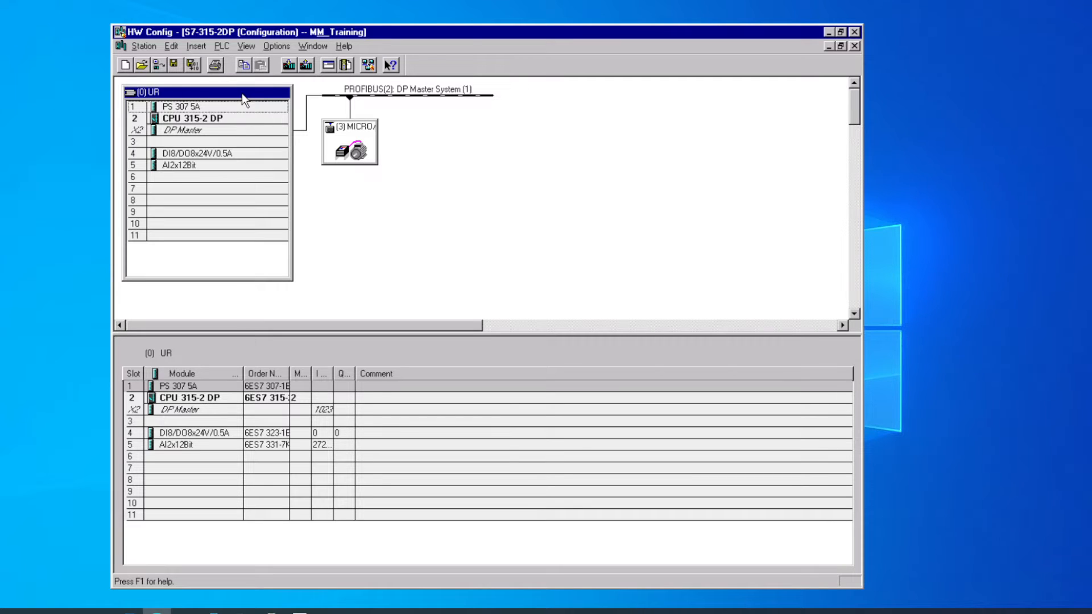
# Examine the PROFIBUS(2) DP master system and the module addresses of its slave 3
pyautogui.click(366, 95)
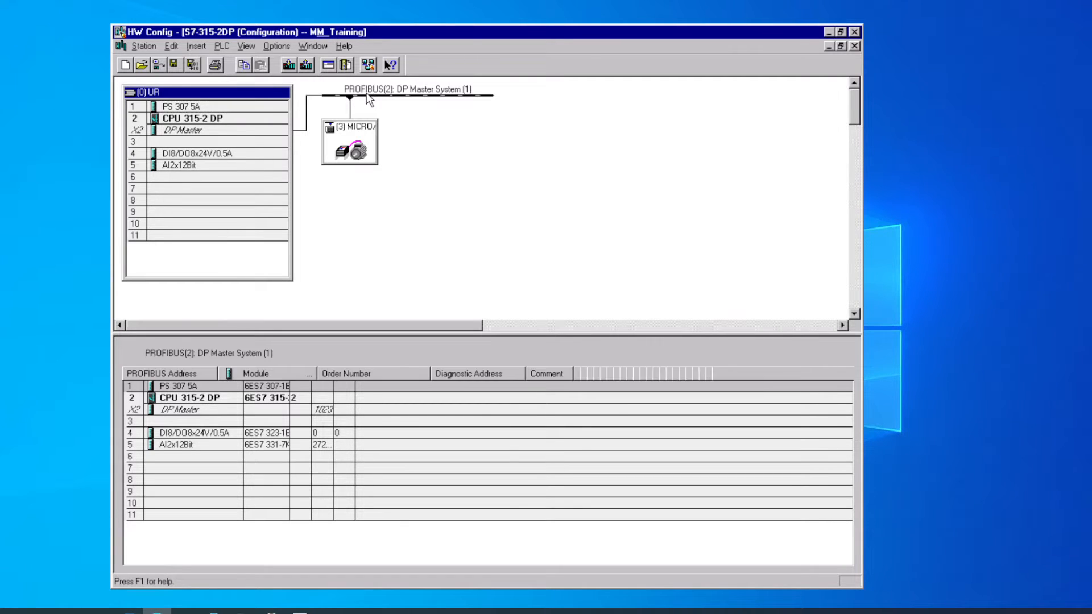
pyautogui.click(359, 147)
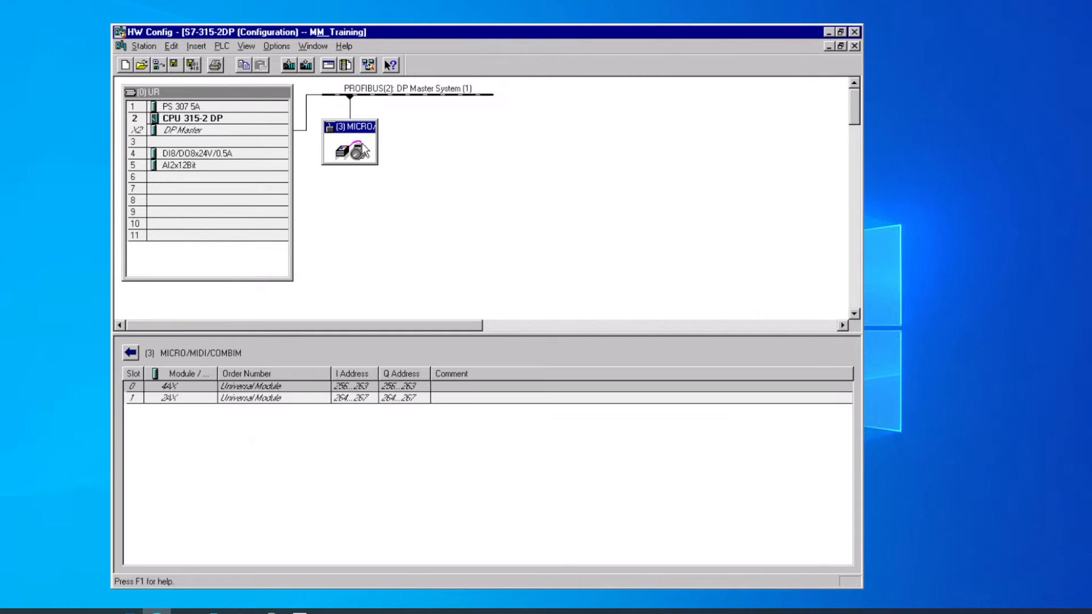
# Show the hardware catalog and select MICRO/MIDI/COMBIMASTER in the SIMOVERT folder under PROFIBUS DP
pyautogui.click(347, 66)
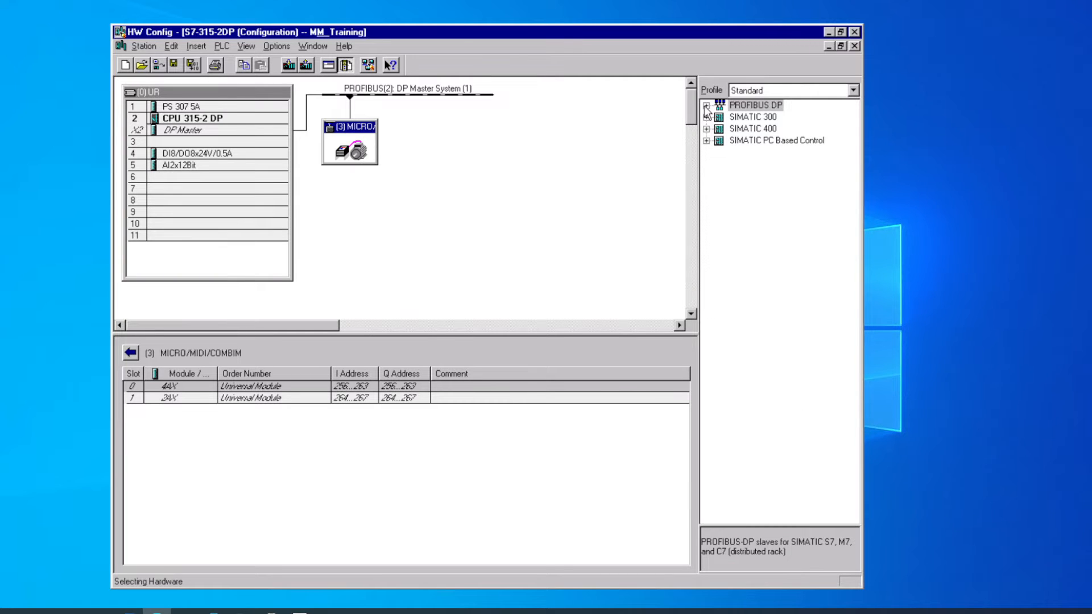
pyautogui.click(706, 105)
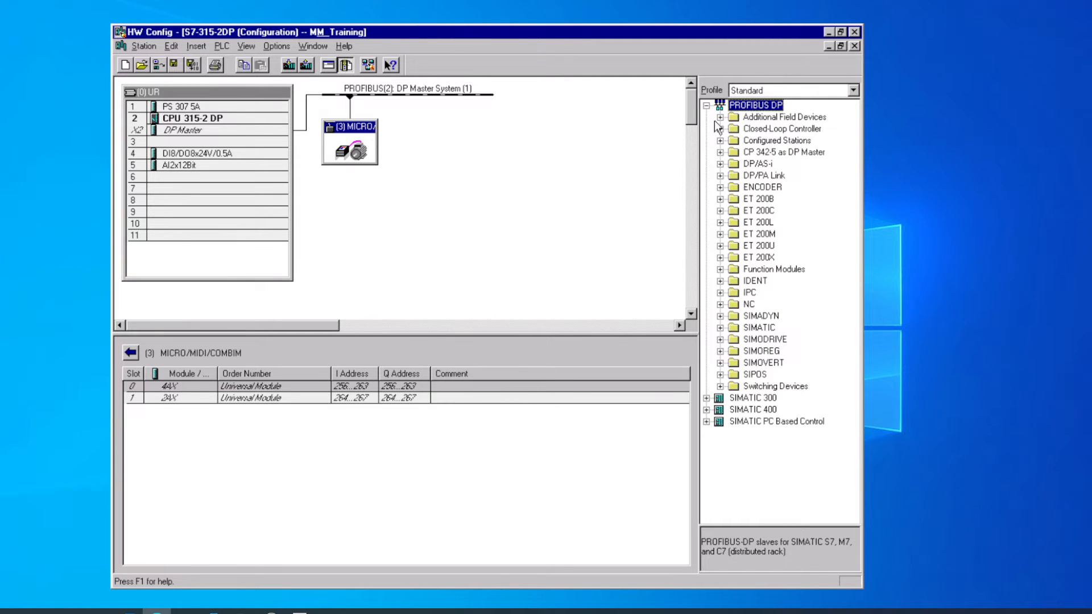
pyautogui.click(719, 362)
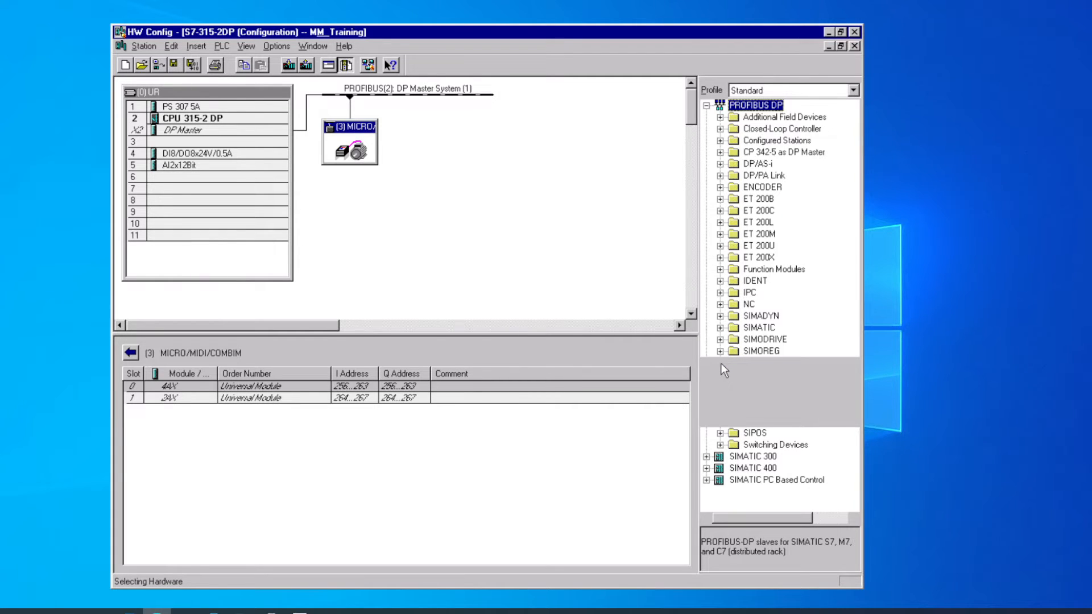
pyautogui.click(770, 397)
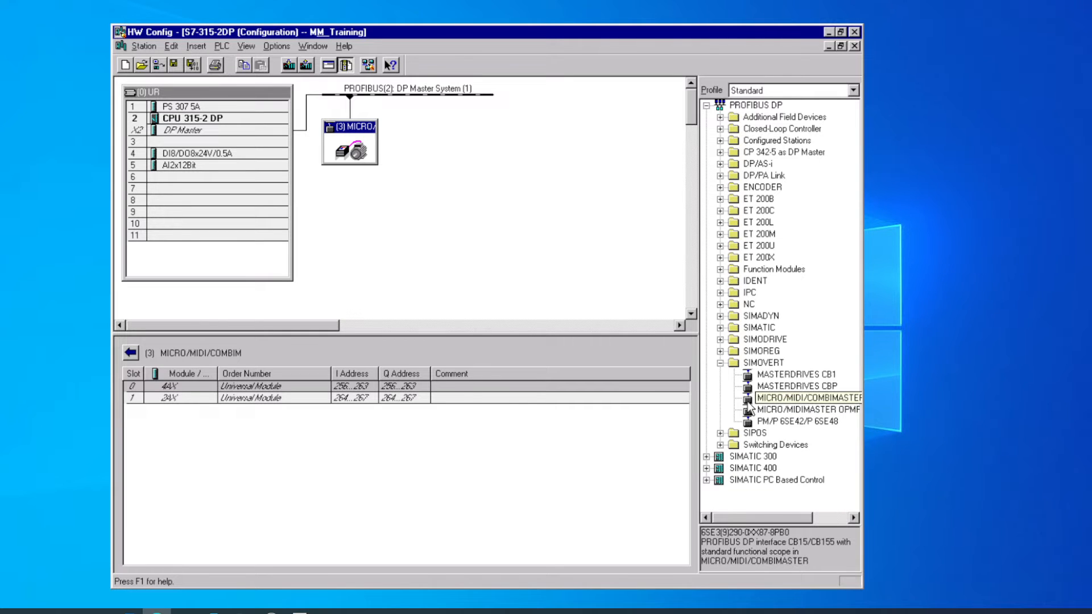
# Add the MICRO/MIDI/COMBIMASTER slave to the PROFIBUS(2) DP master system with preset PPO 1 and PROFIBUS address 4
pyautogui.moveTo(748, 405); pyautogui.dragTo(436, 103)
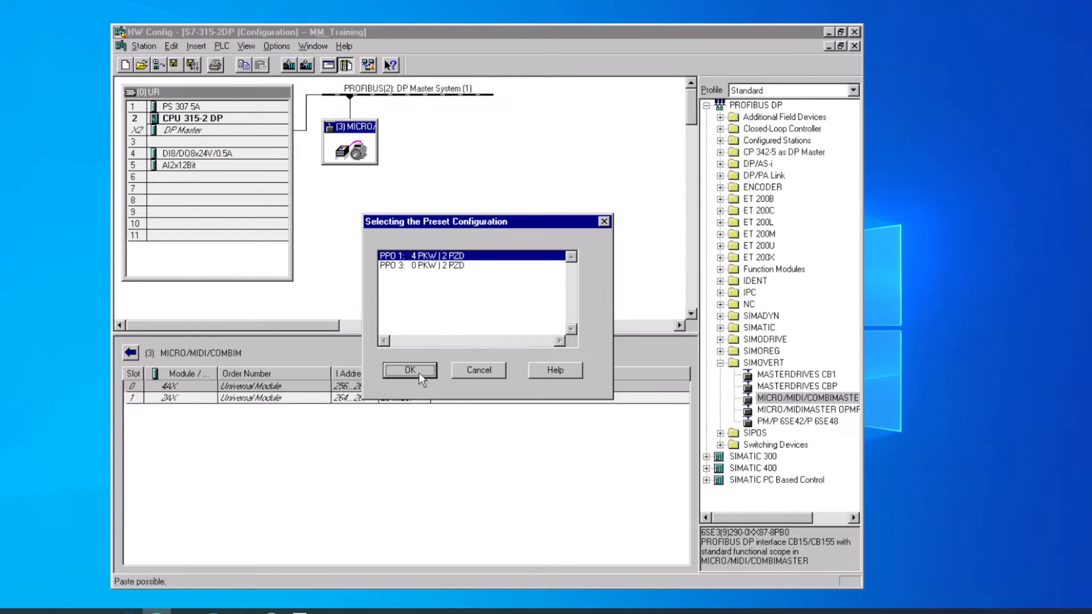
pyautogui.click(409, 370)
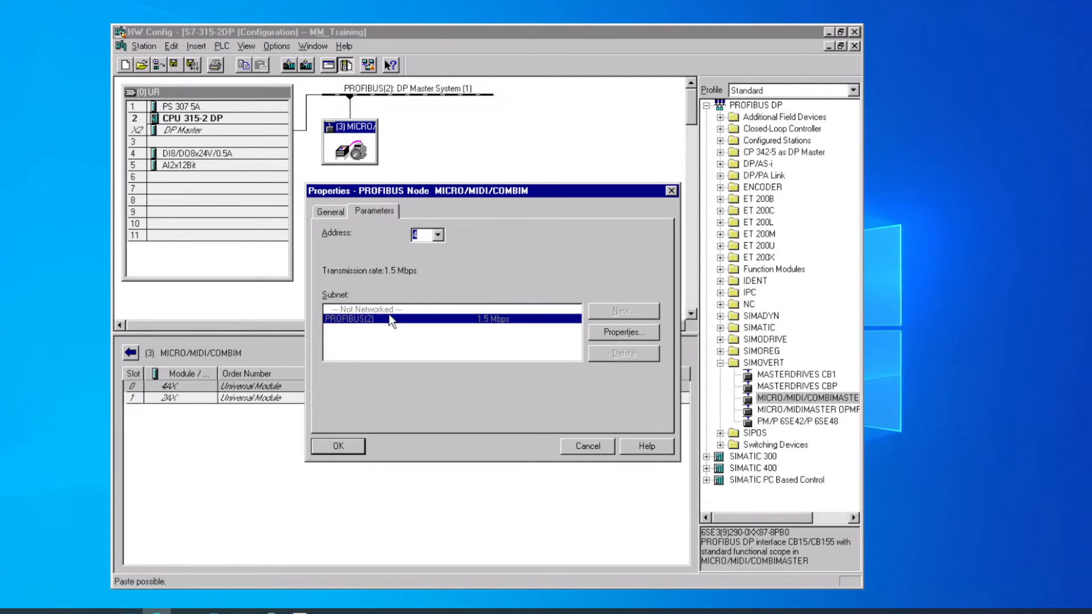
pyautogui.click(438, 235)
pyautogui.click(342, 446)
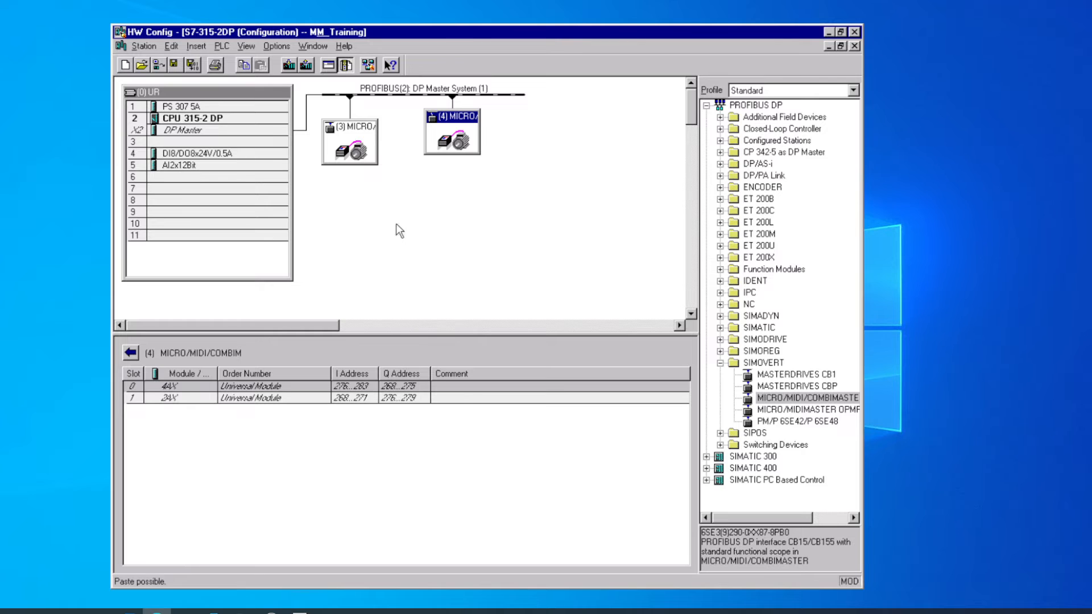
# Check the module addresses of slave 3 and delete slave 4 from the DP master system
pyautogui.click(349, 131)
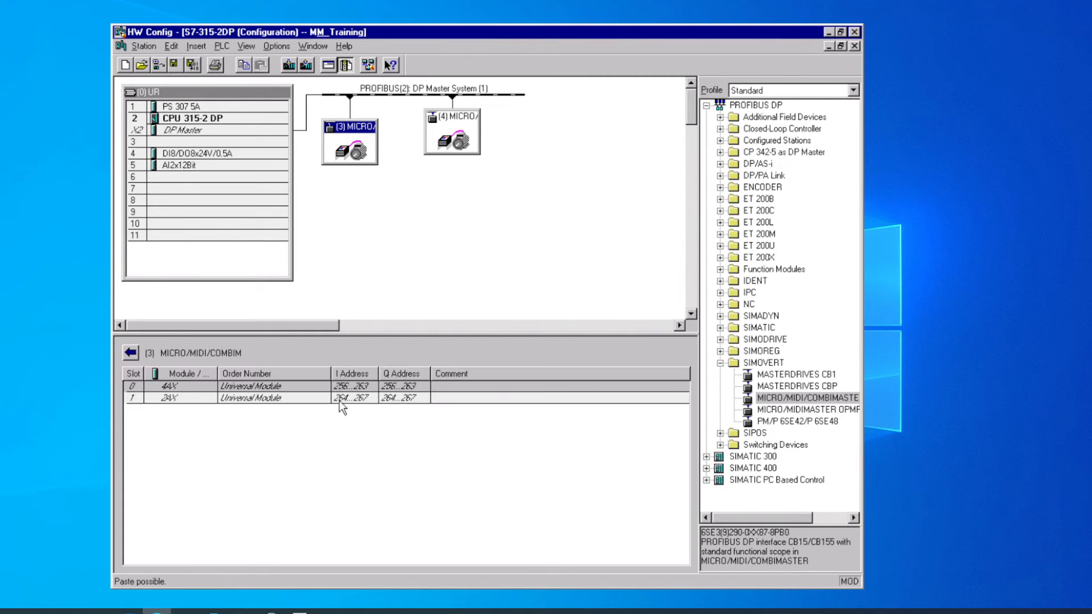
pyautogui.click(444, 136)
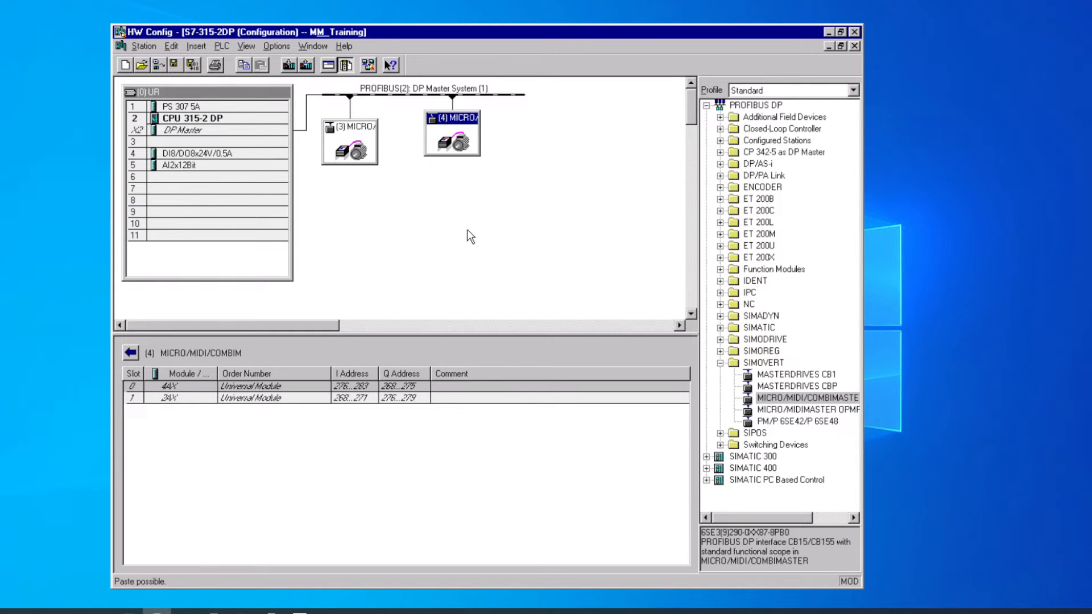
pyautogui.press('Delete')
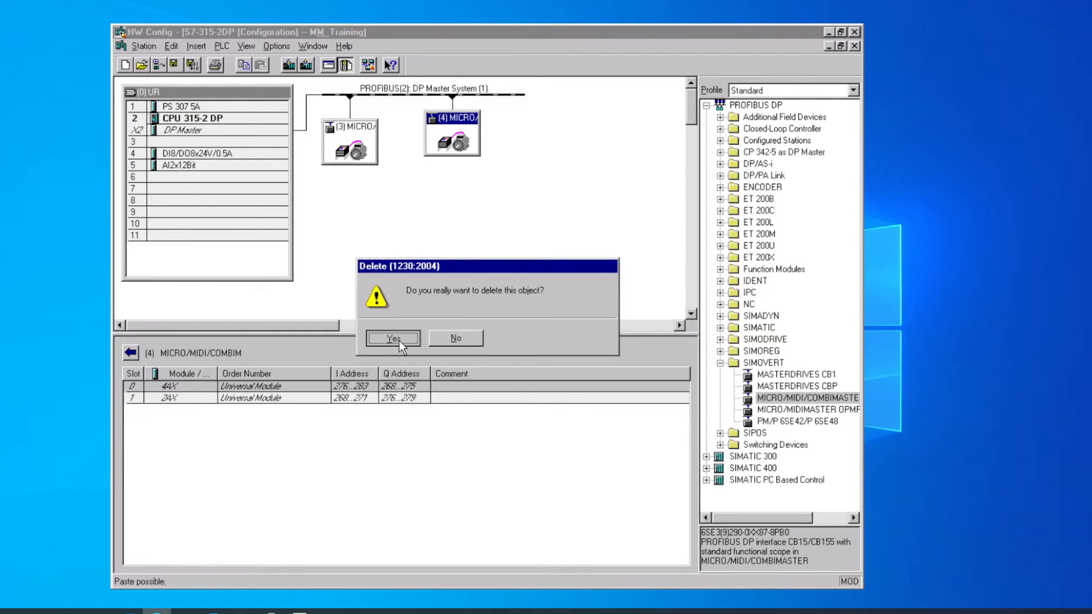
pyautogui.click(399, 340)
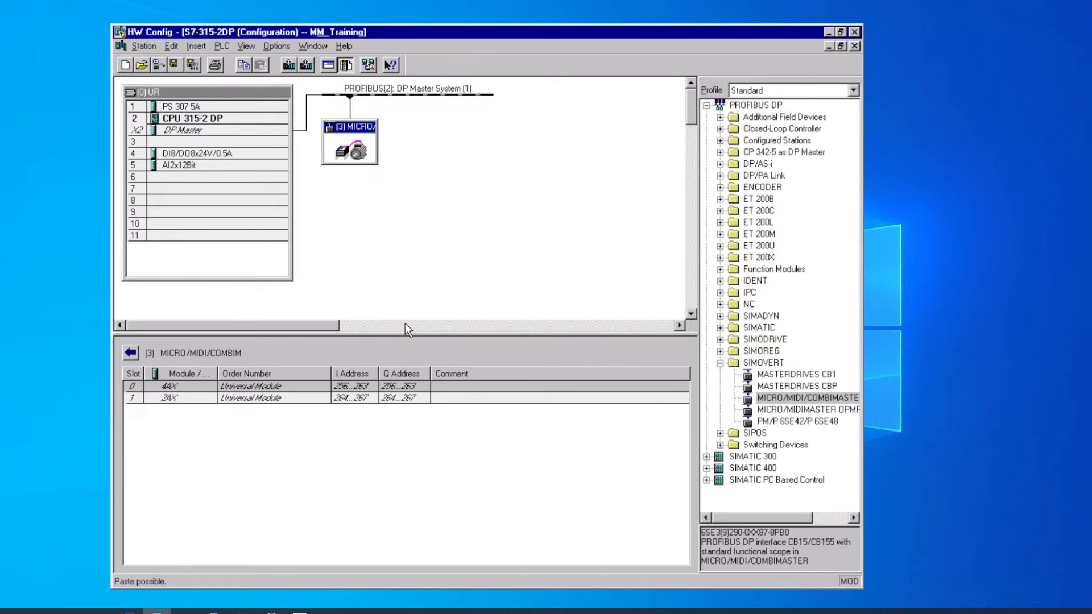
# Open the station online for diagnostics, saving the pending configuration changes
pyautogui.click(159, 66)
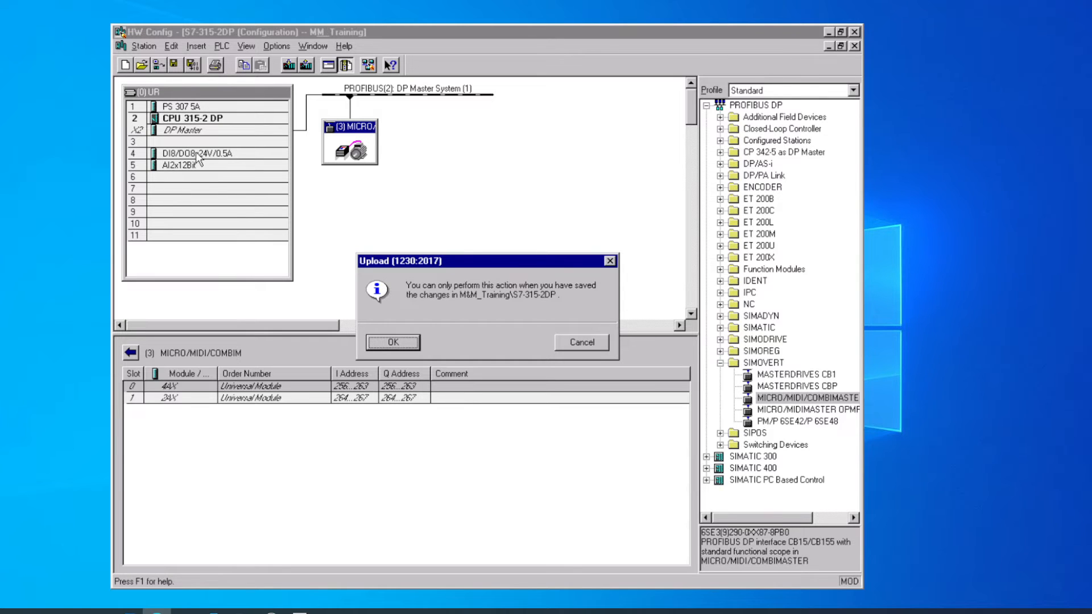
pyautogui.click(394, 343)
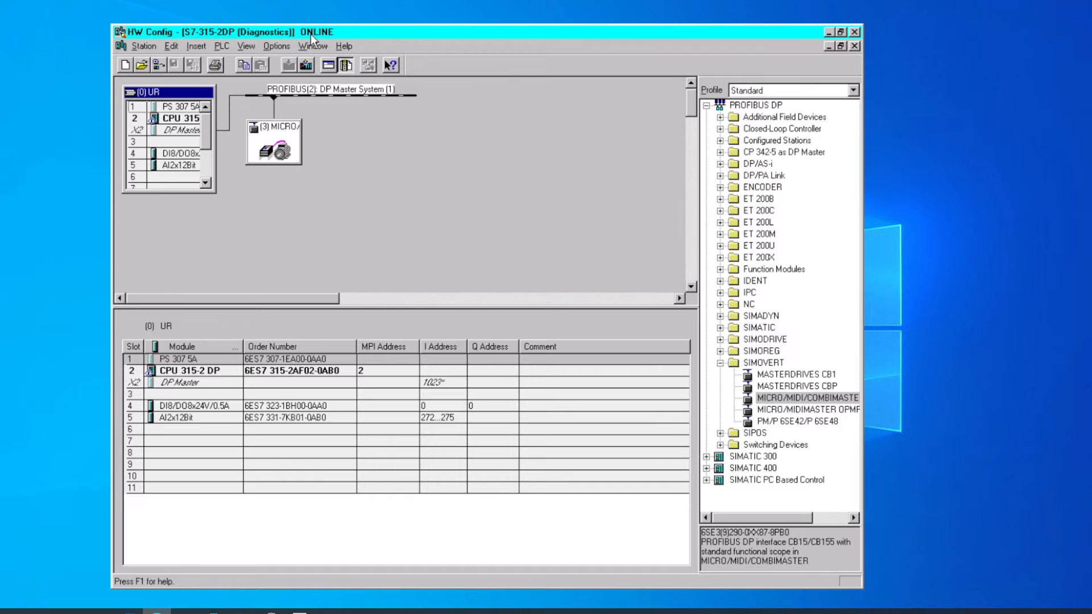
# Hide the hardware catalog, then enlarge rack UR and rearrange the racks so the DP slave is uncovered
pyautogui.click(346, 65)
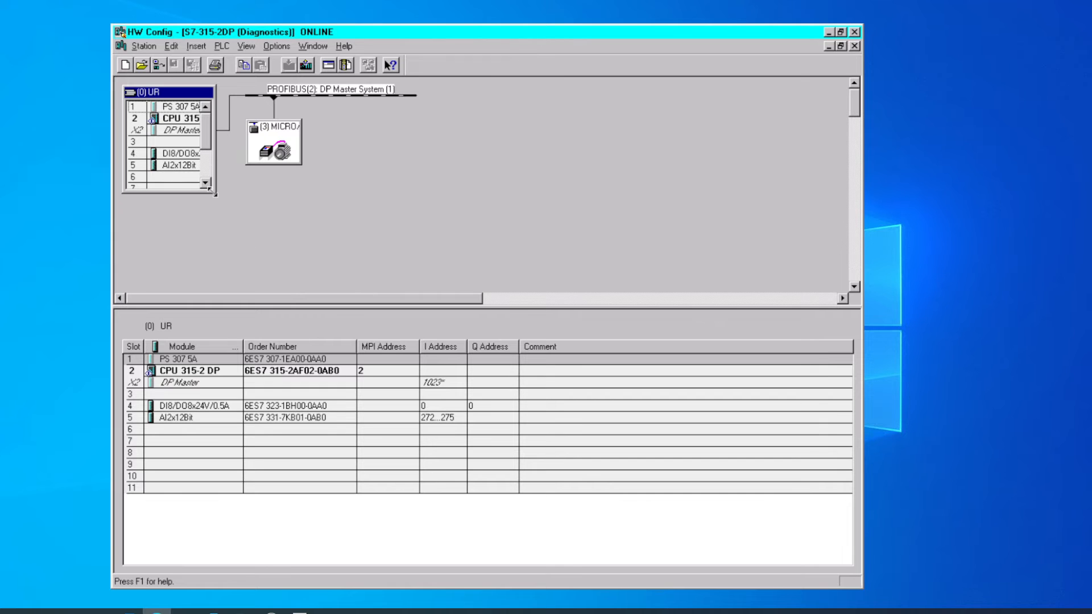
pyautogui.moveTo(214, 195); pyautogui.dragTo(296, 279)
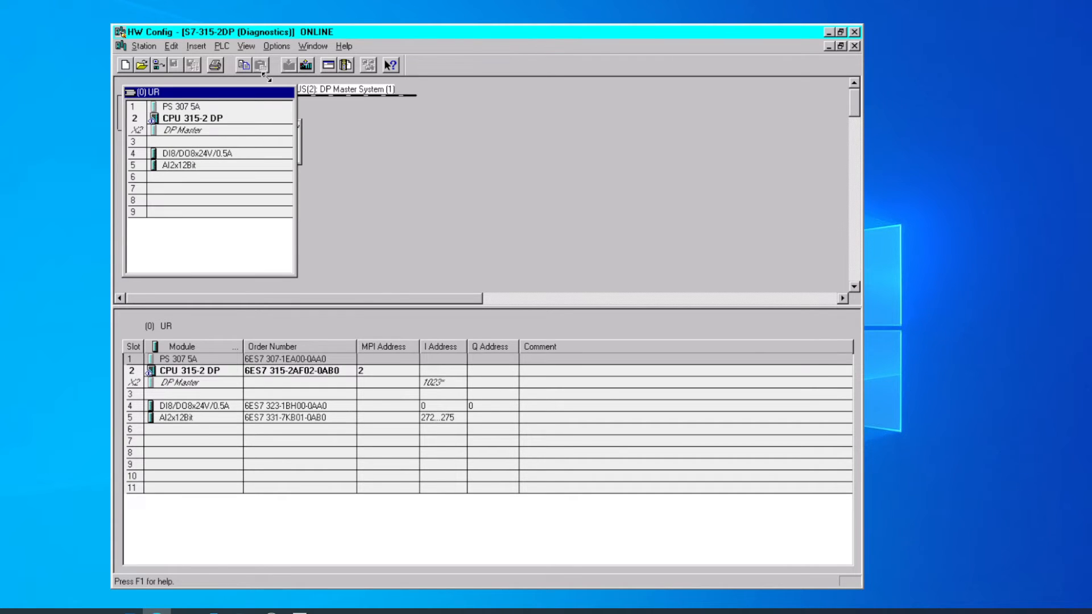
pyautogui.click(248, 47)
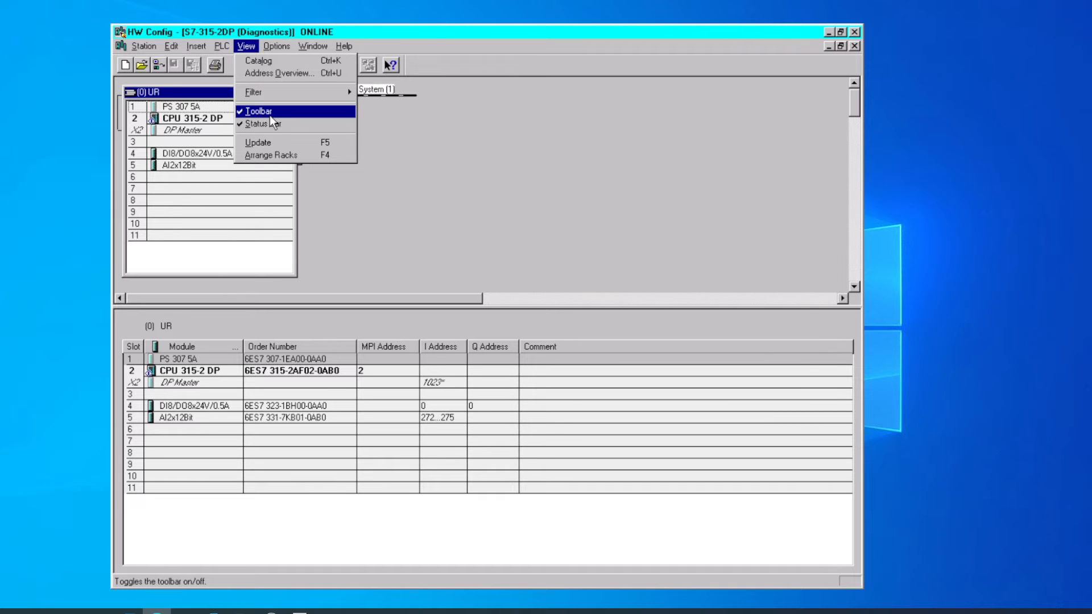
pyautogui.click(276, 157)
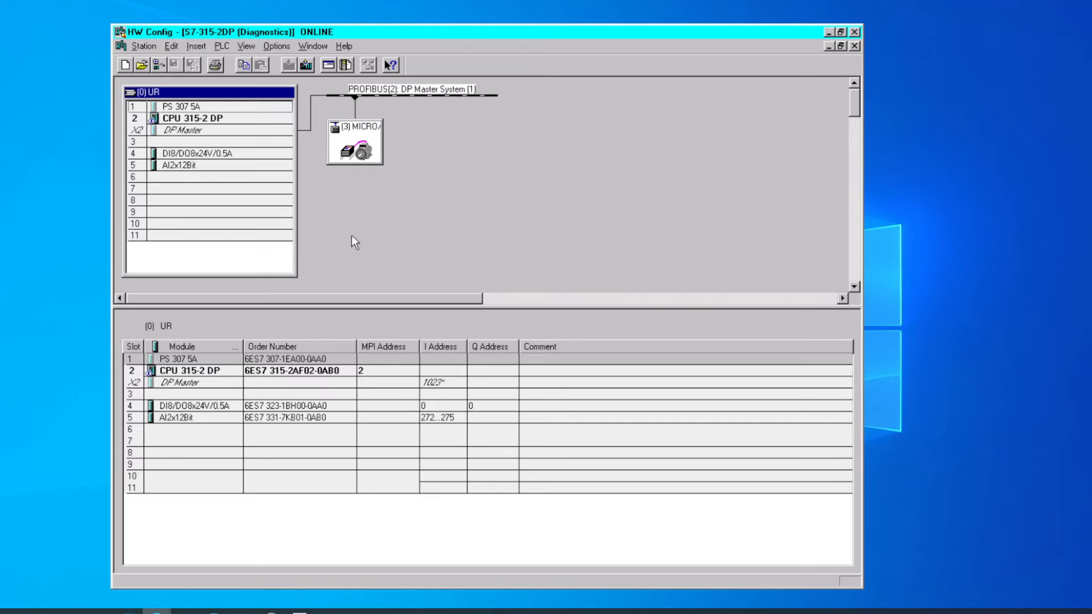
# Display the modules of slave 3 in the online view and update the diagnostic status
pyautogui.click(355, 132)
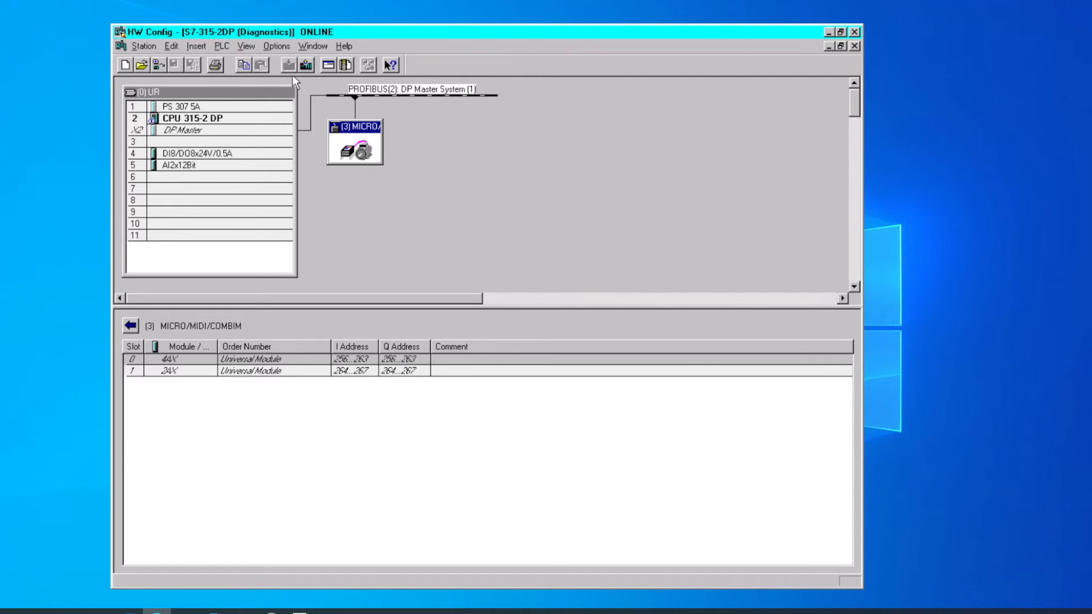
pyautogui.click(244, 47)
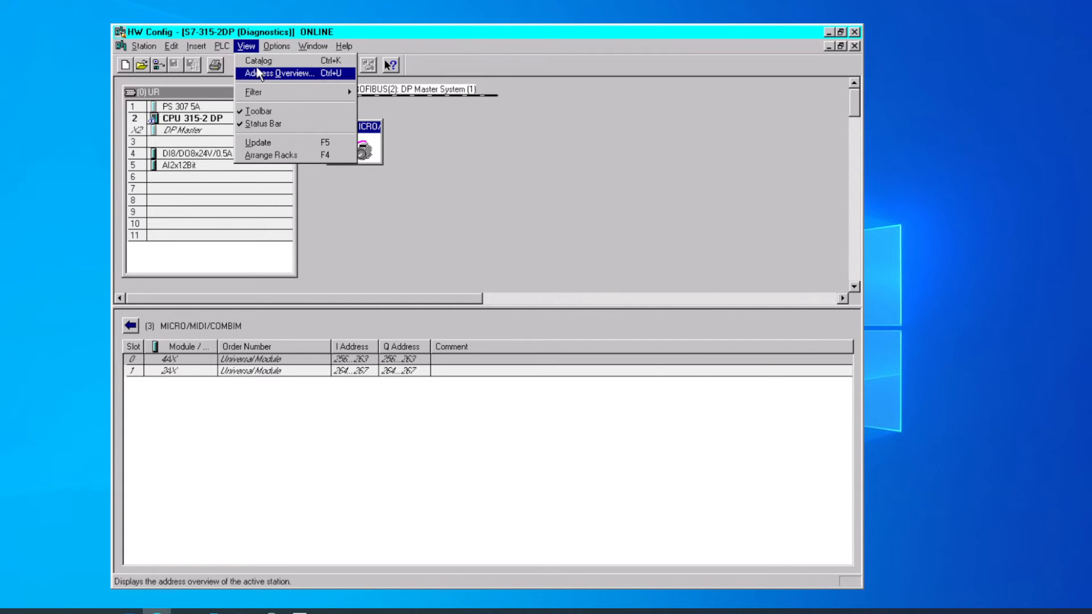
pyautogui.click(272, 142)
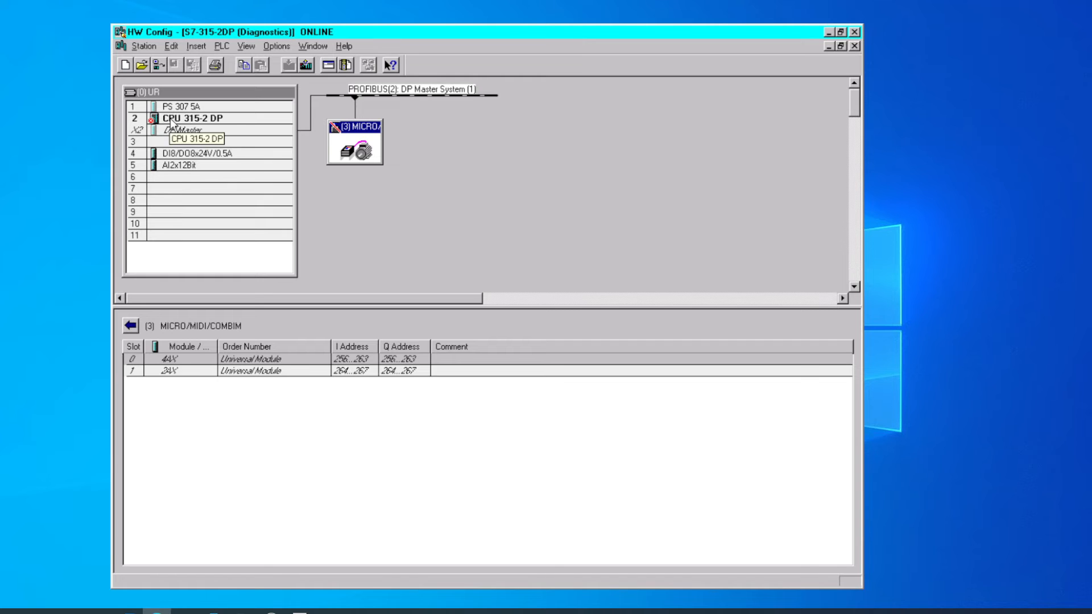
# Examine the online module information of slave 3, including its general status and DP slave diagnostics, and close it
pyautogui.rightClick(360, 138)
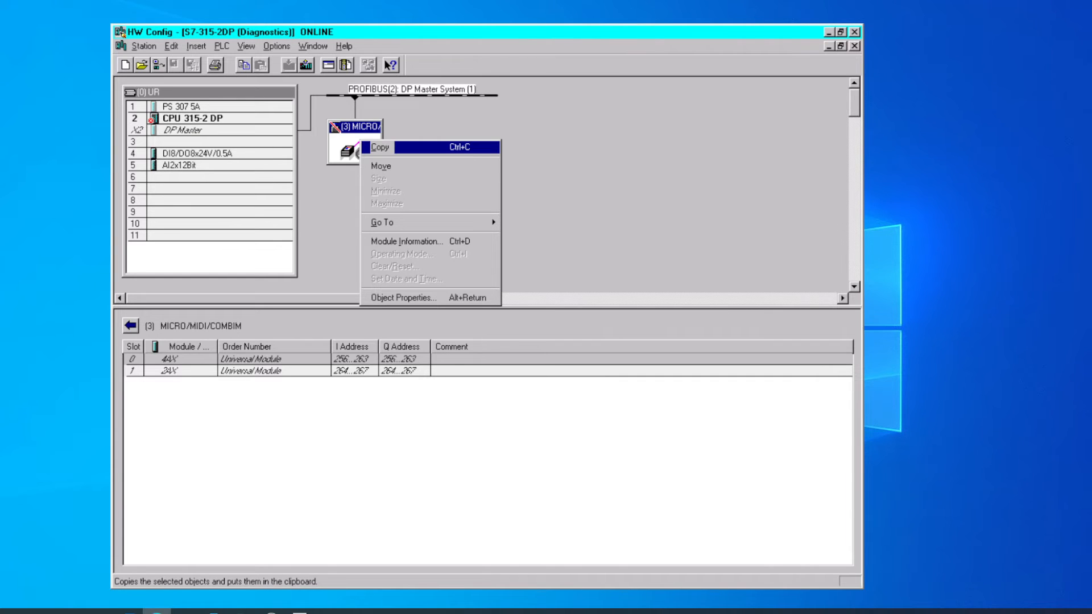
pyautogui.click(415, 241)
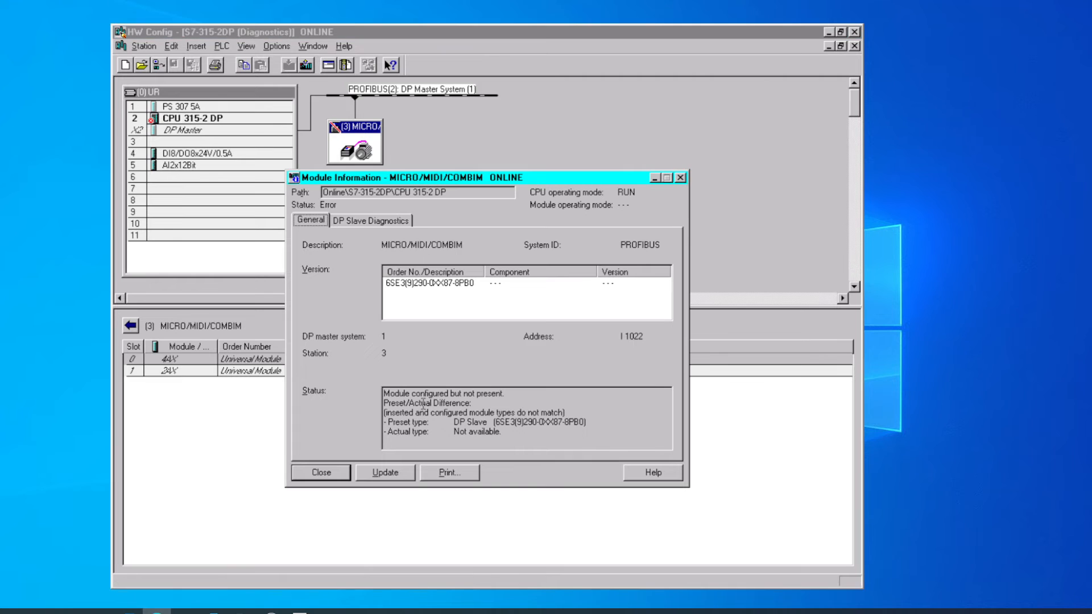
pyautogui.click(495, 417)
pyautogui.click(372, 221)
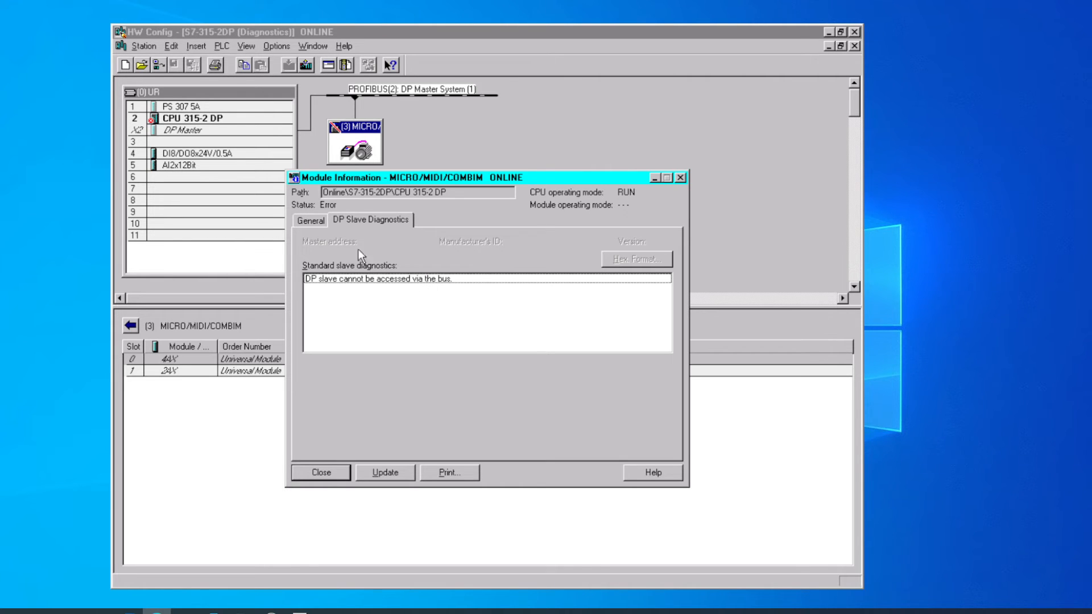
pyautogui.click(314, 221)
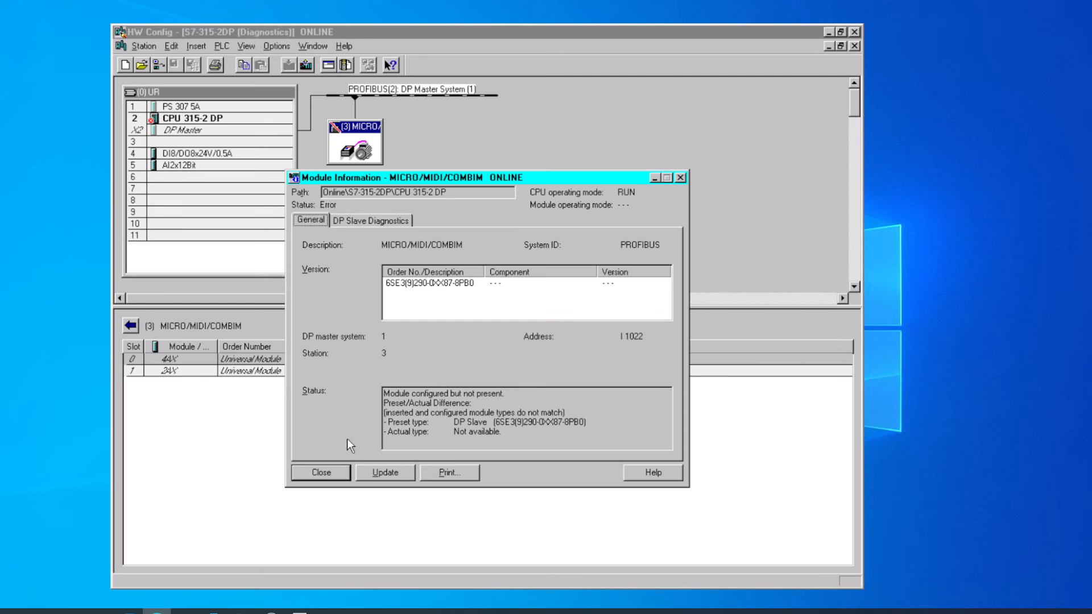
pyautogui.click(319, 473)
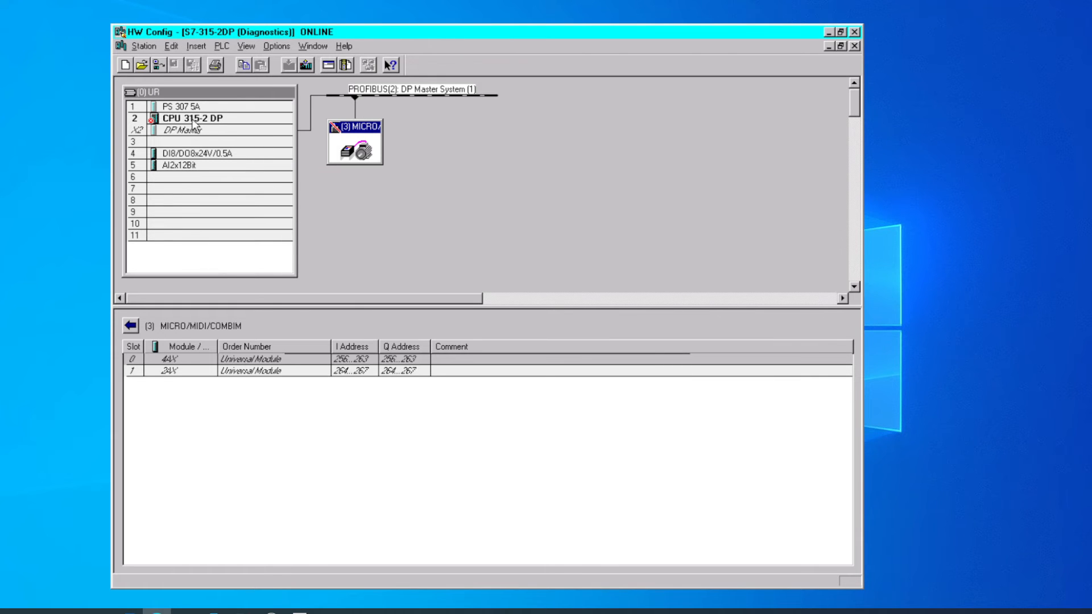
# Examine the diagnostic buffer in the module information of CPU 315-2 DP, reading the full details of the newest event, and close it
pyautogui.click(194, 120)
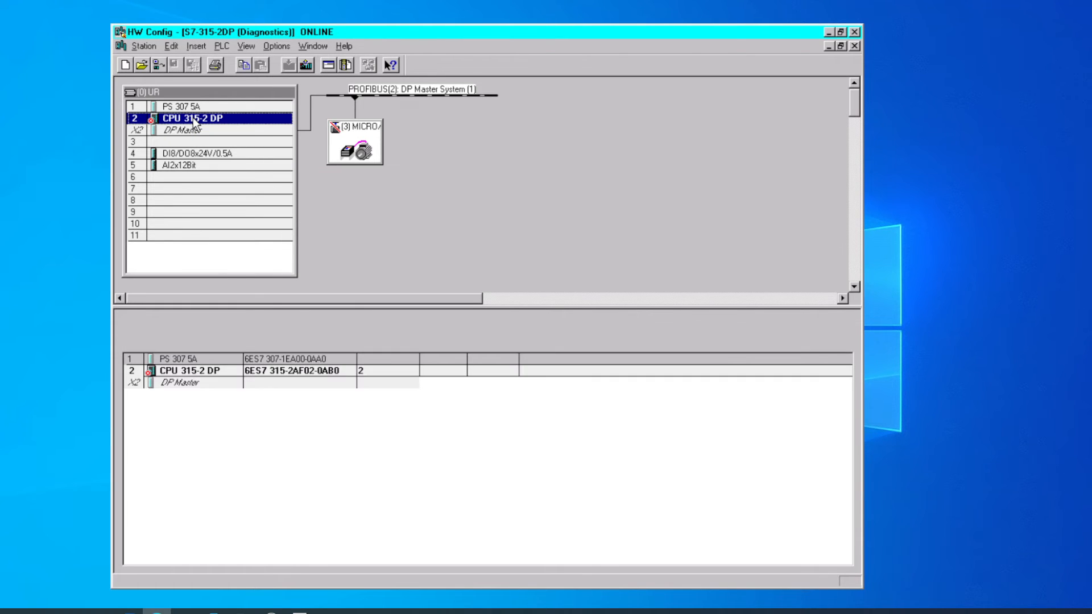
pyautogui.rightClick(195, 121)
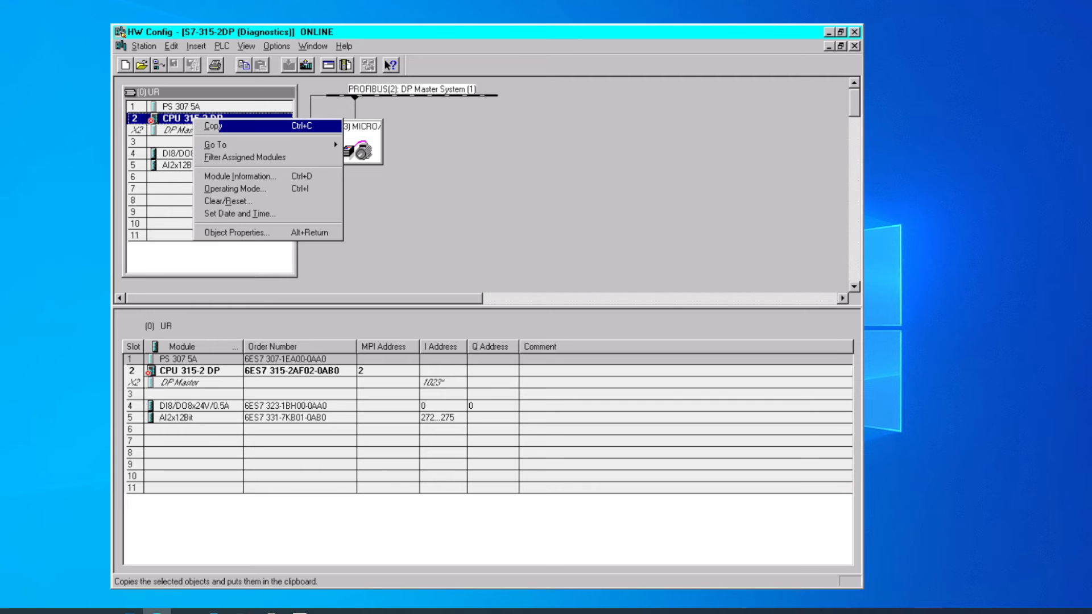
pyautogui.click(266, 176)
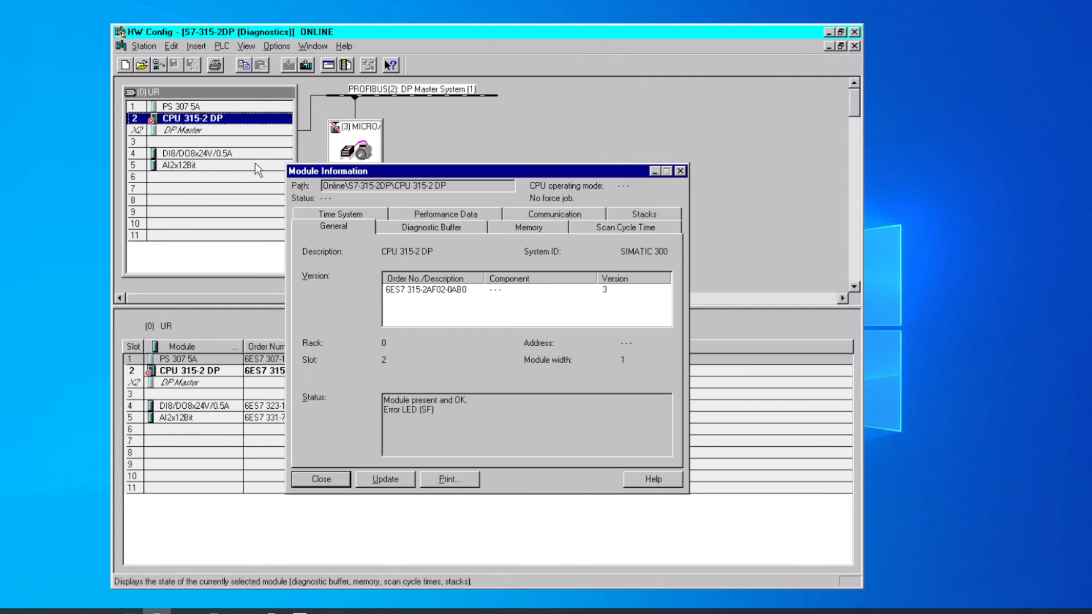
pyautogui.click(427, 228)
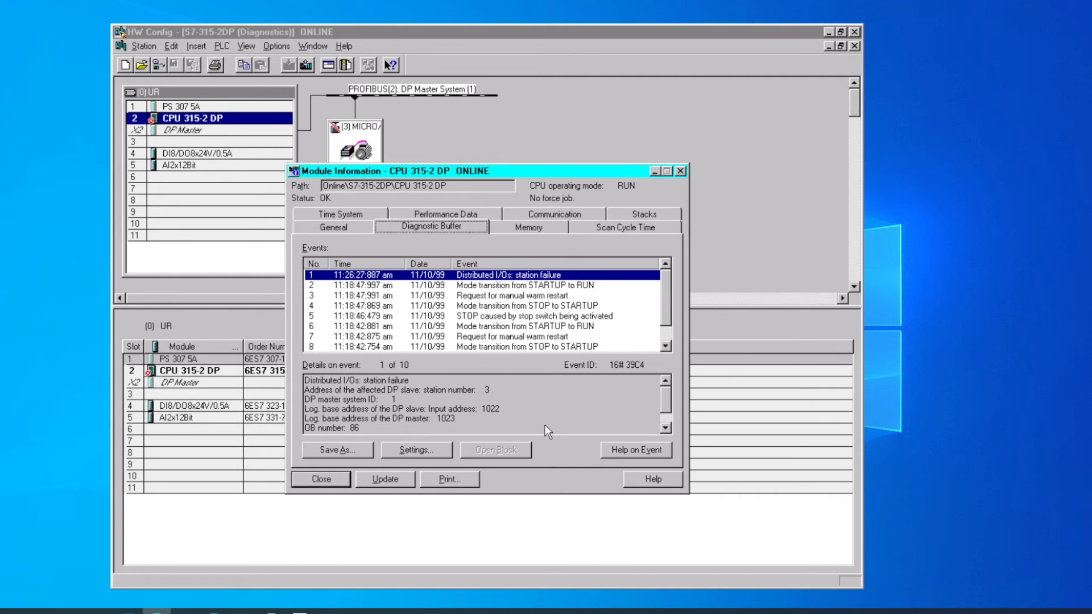
pyautogui.click(664, 429)
pyautogui.click(664, 429)
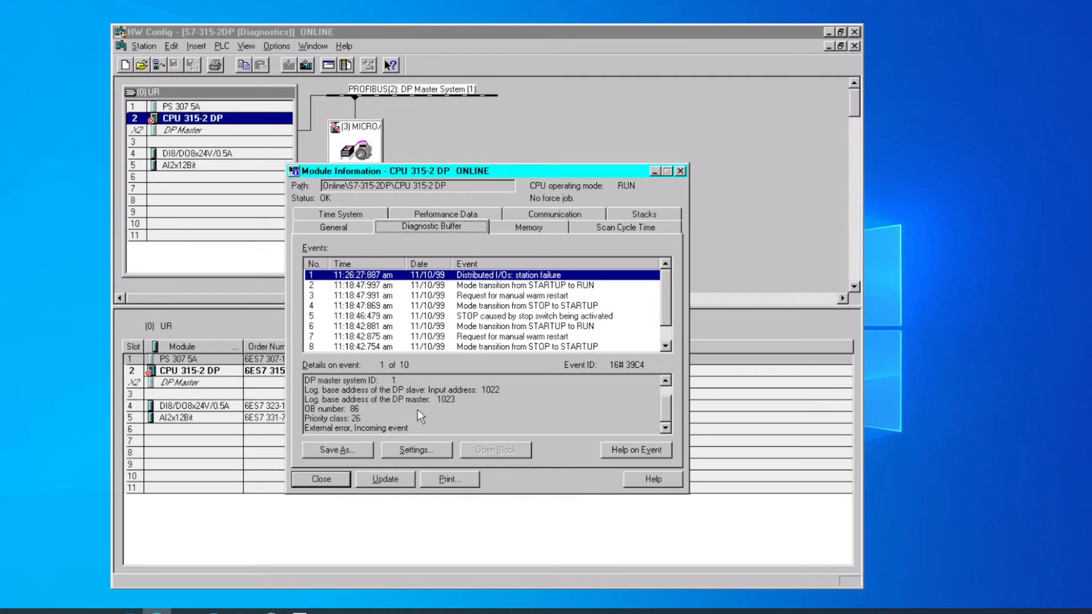
pyautogui.moveTo(661, 412); pyautogui.dragTo(661, 398)
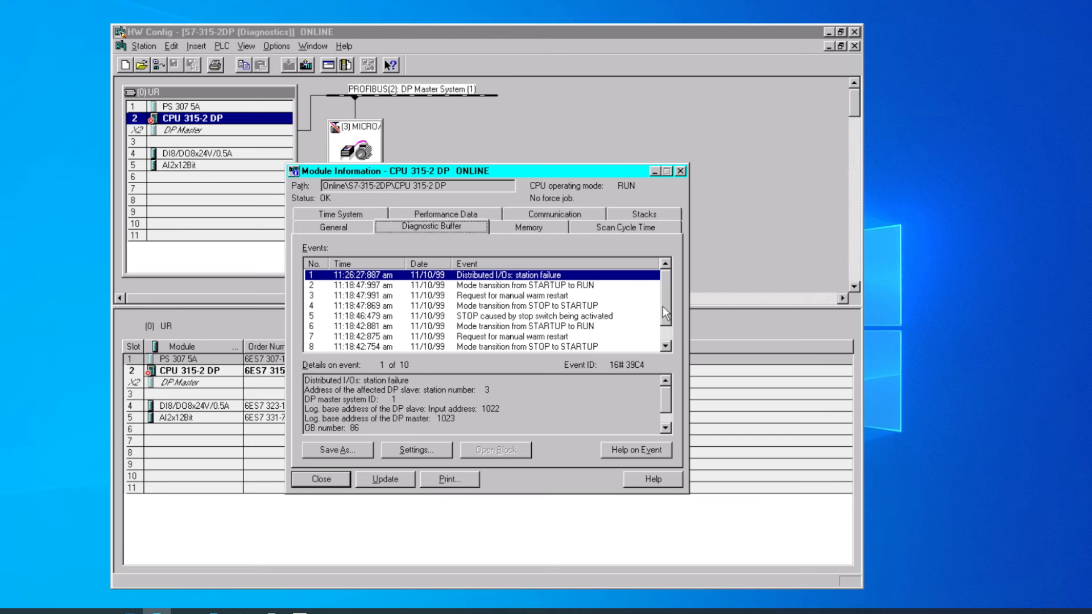
pyautogui.click(315, 480)
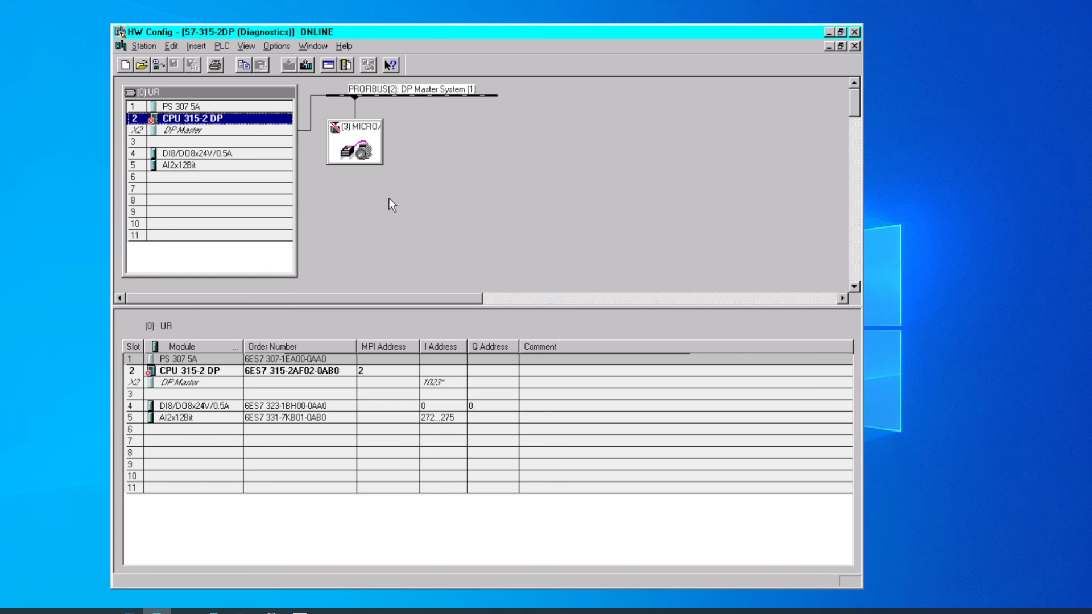
# Update the online diagnostic view and recheck the general status and DP slave diagnostics of slave 3
pyautogui.click(245, 46)
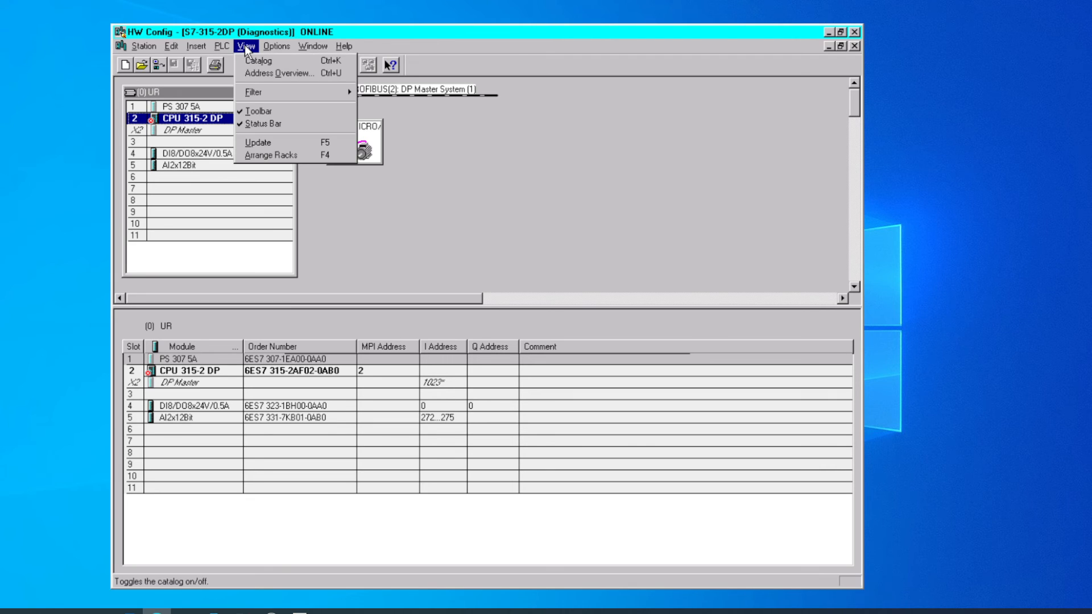
pyautogui.click(276, 153)
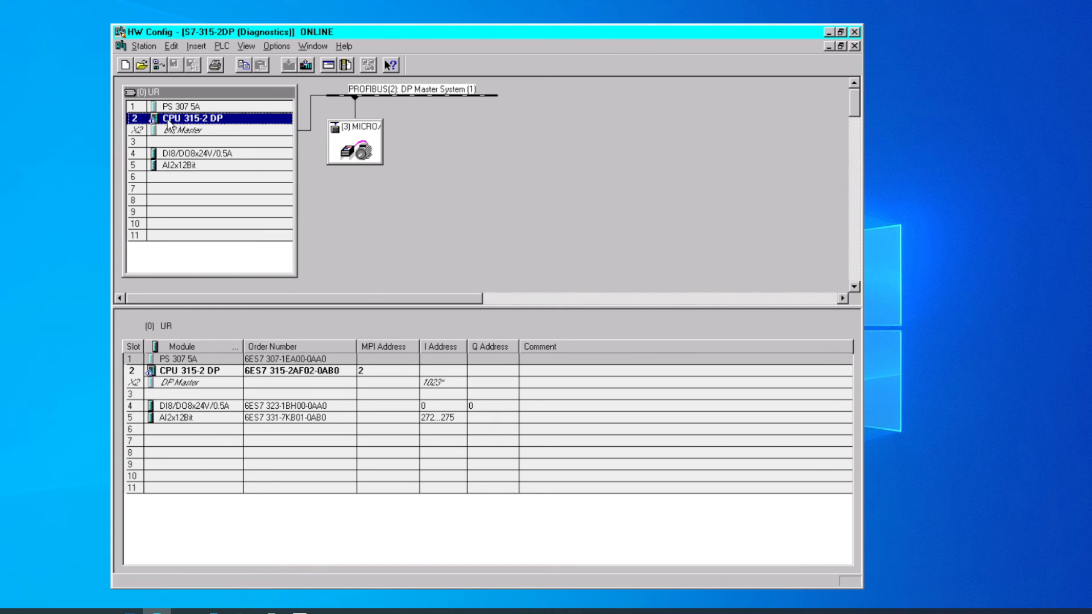
pyautogui.rightClick(355, 141)
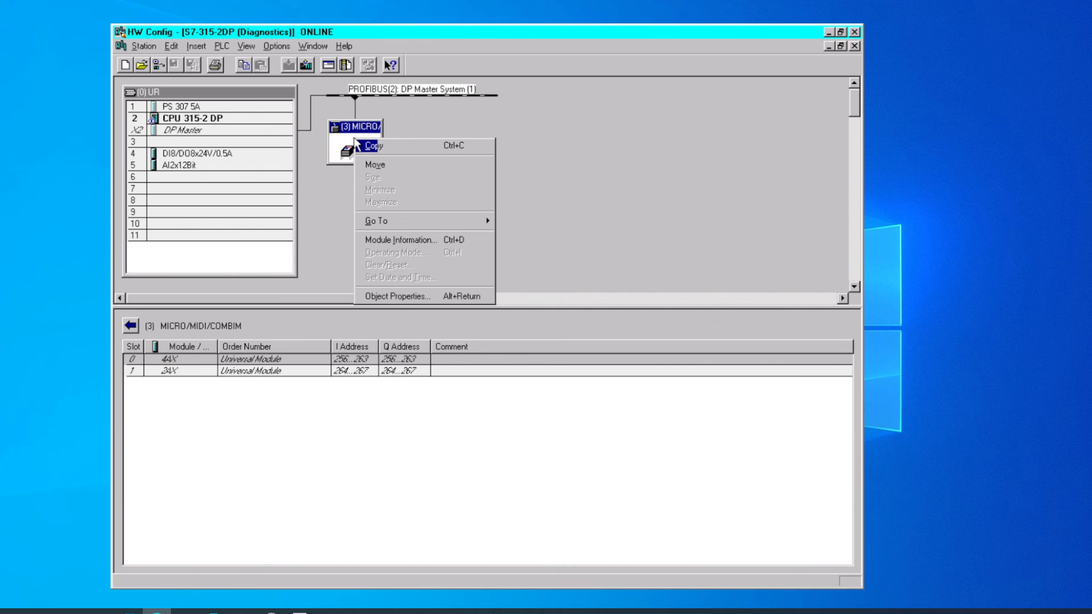
pyautogui.click(421, 241)
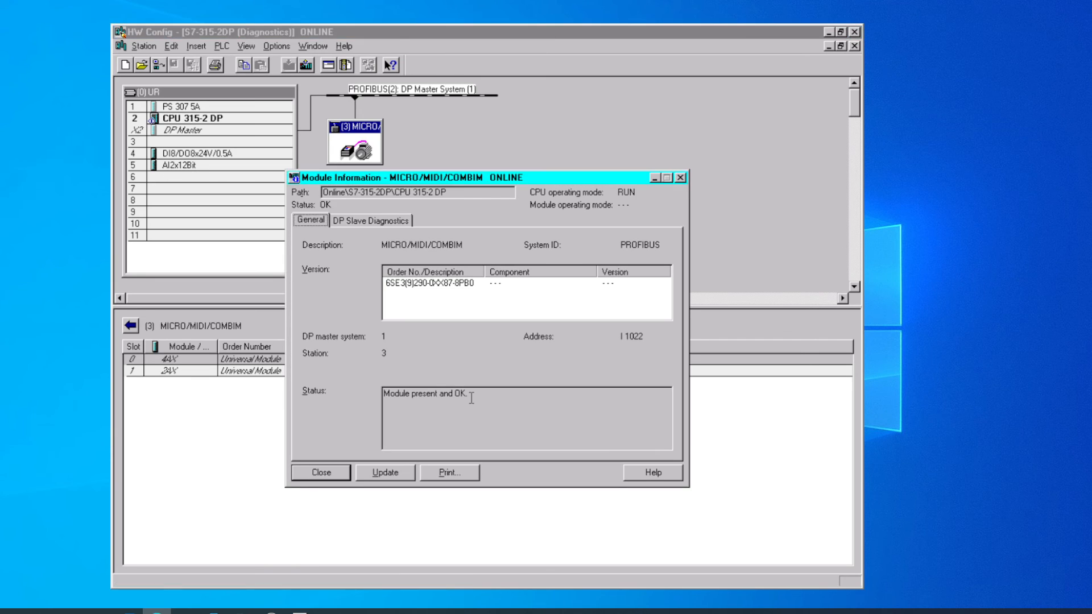
pyautogui.click(396, 224)
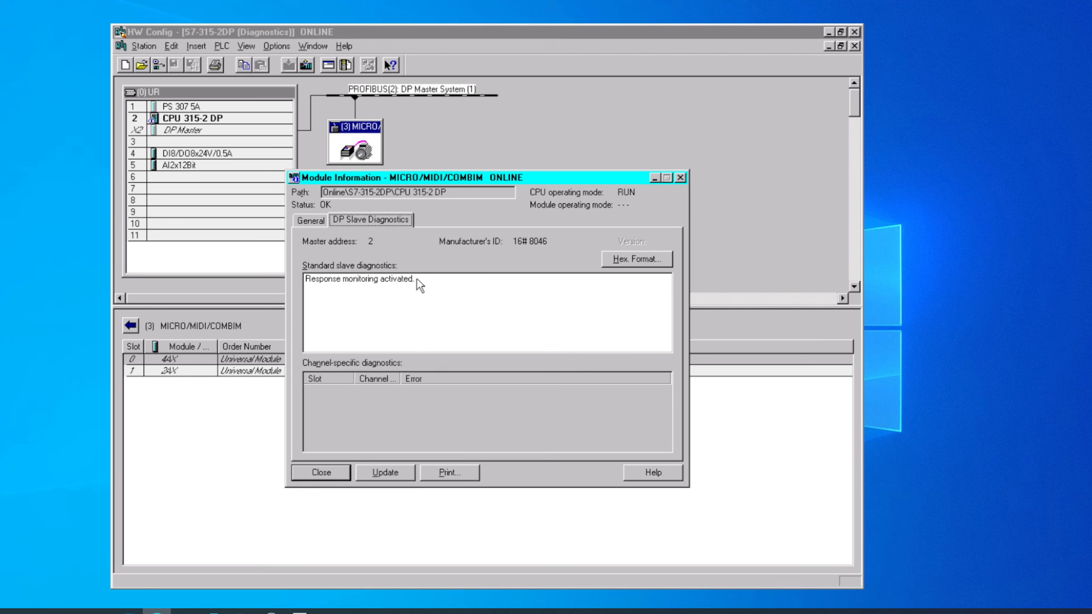
pyautogui.click(312, 220)
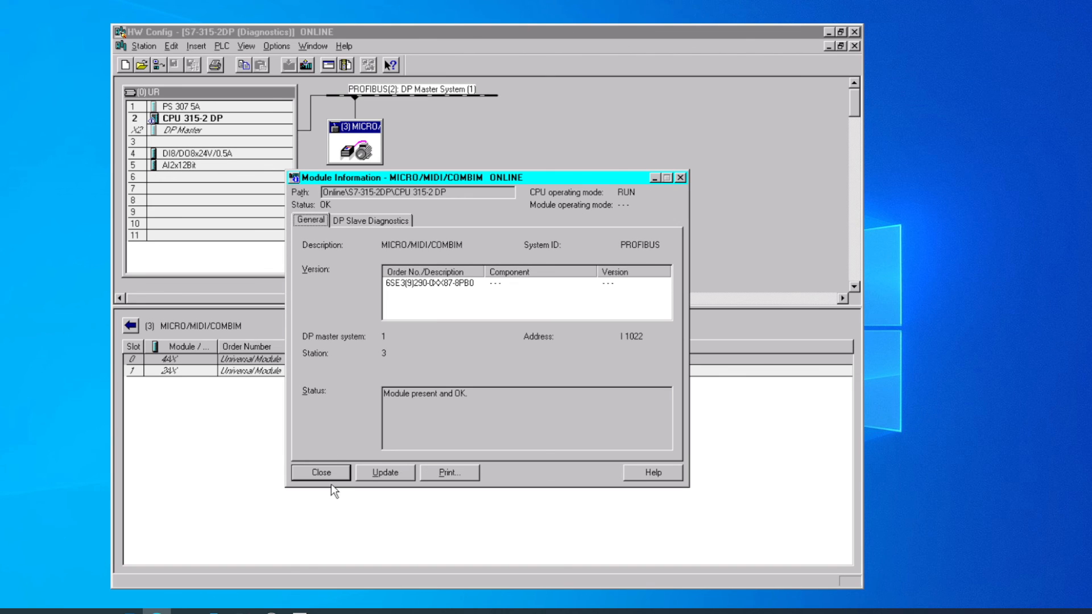
pyautogui.click(322, 472)
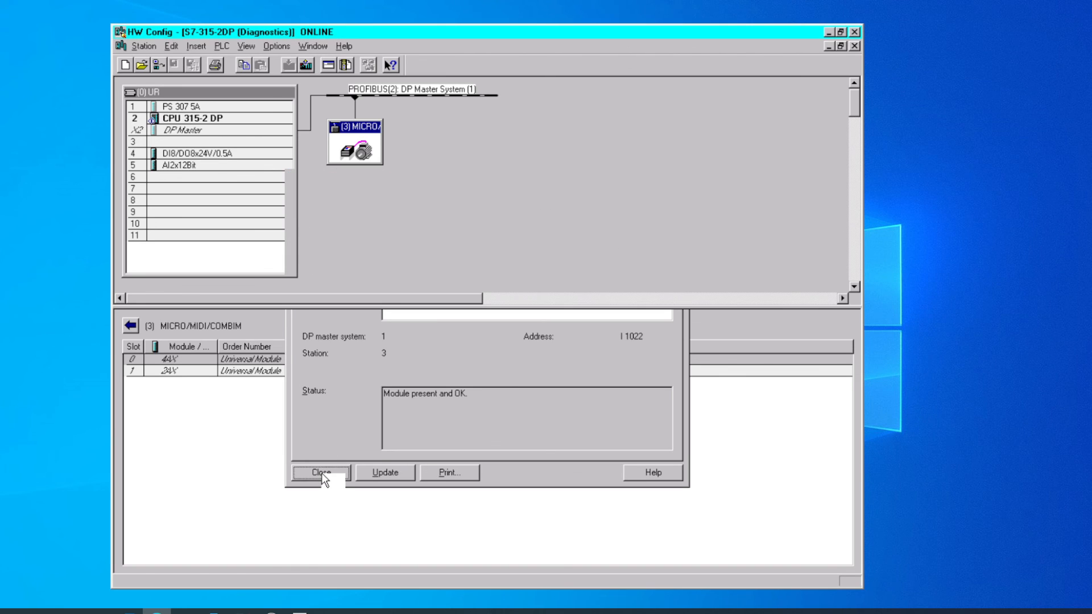
# Recheck the newest diagnostic buffer event of CPU 315-2 DP, then close its module information and the hardware configuration window
pyautogui.rightClick(195, 118)
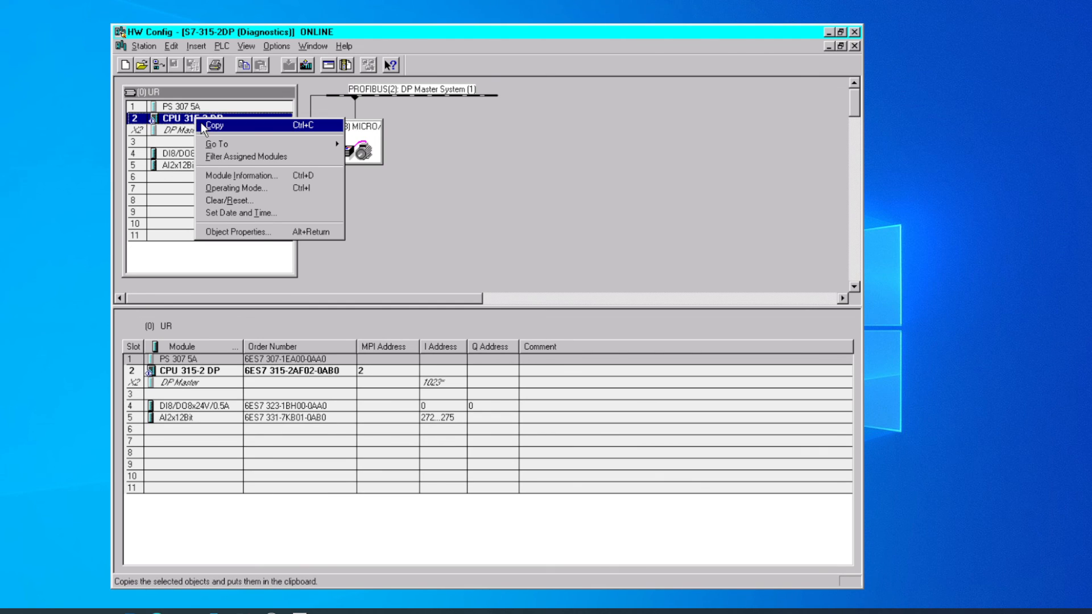
pyautogui.click(236, 175)
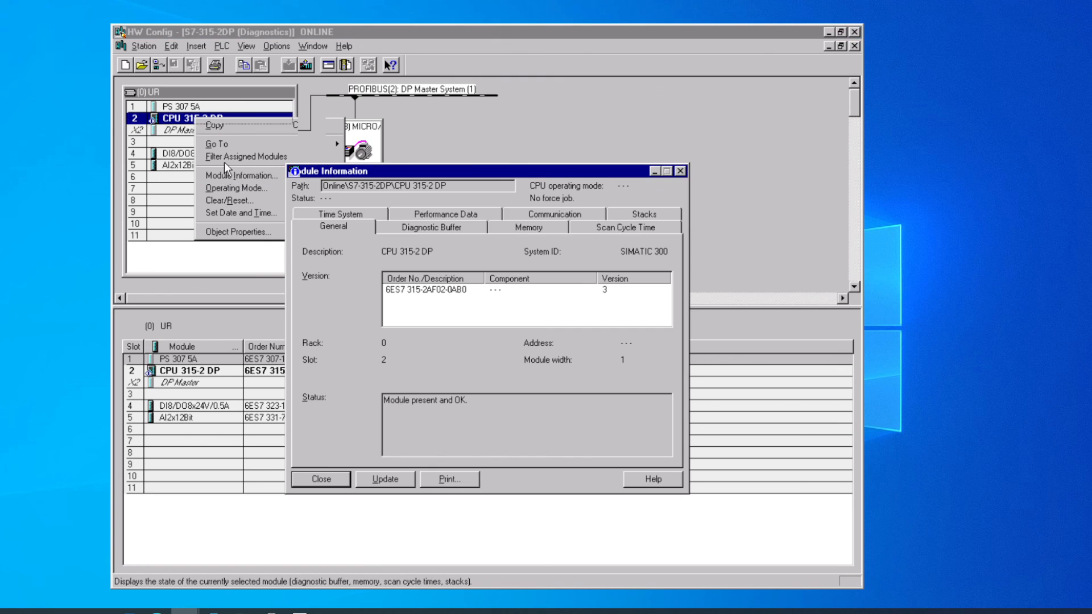
pyautogui.click(430, 231)
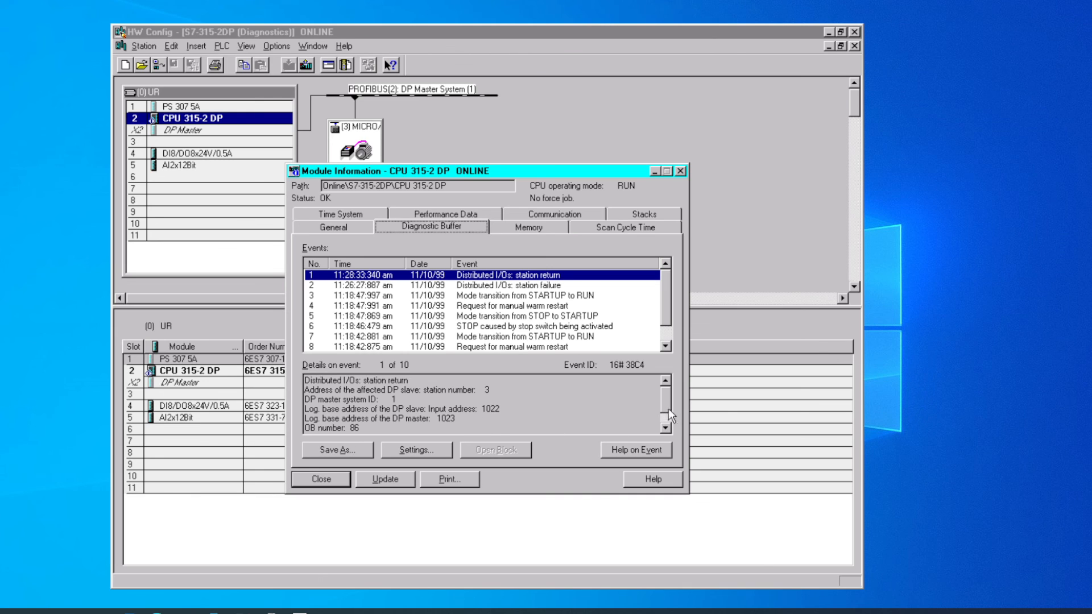
pyautogui.moveTo(667, 403)
pyautogui.mouseDown()
pyautogui.moveTo(664, 420)
pyautogui.moveTo(664, 391)
pyautogui.mouseUp()
pyautogui.click(301, 483)
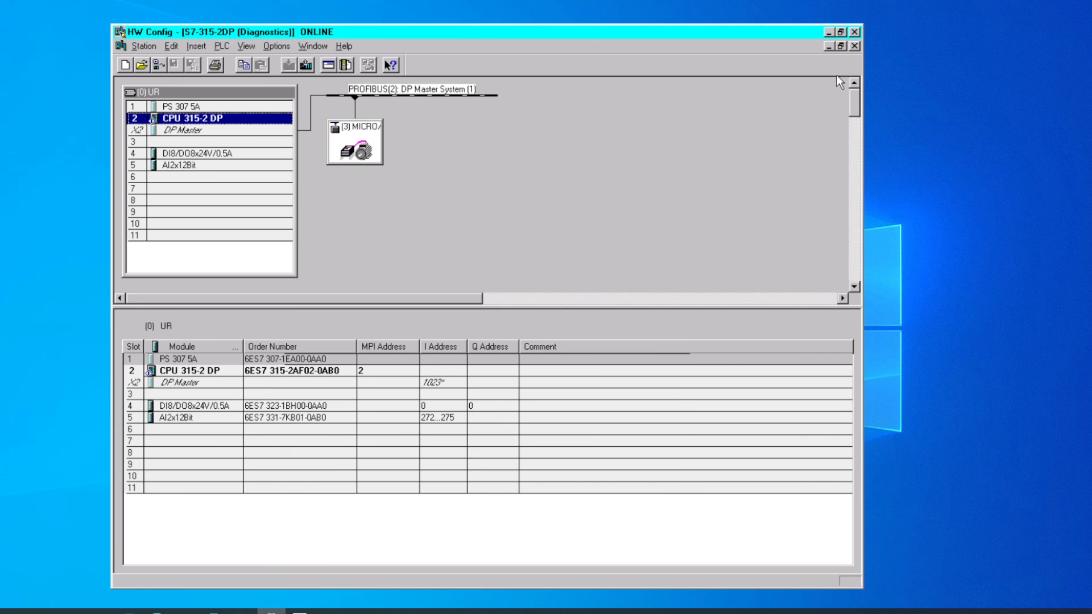
pyautogui.click(855, 33)
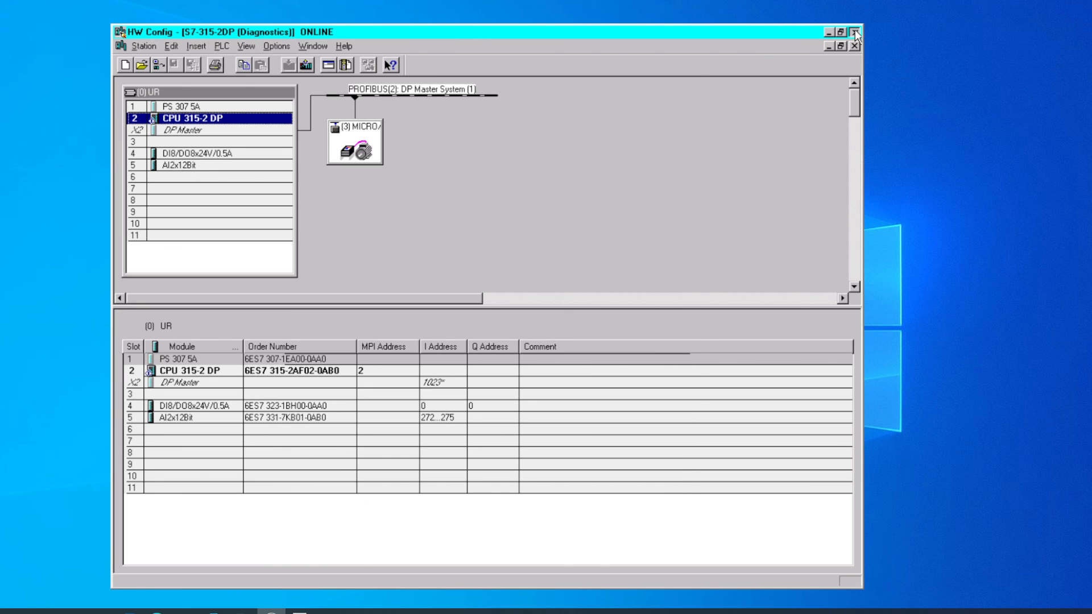